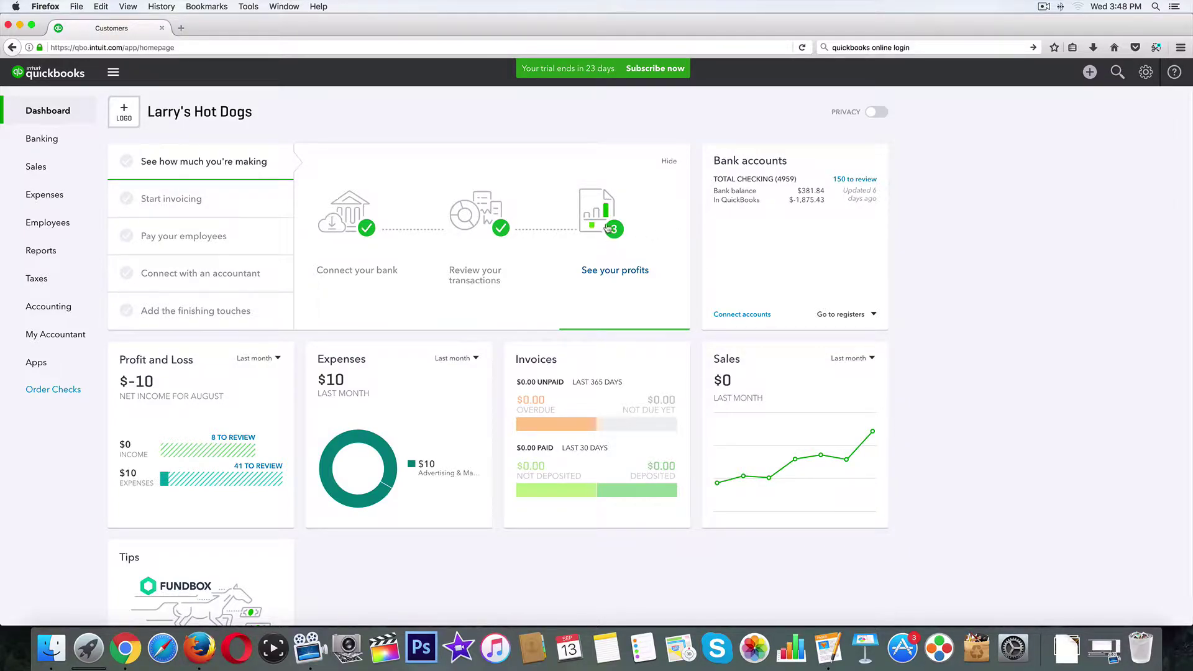
Open the Sales Customers list showing three customers at $0.00 open balance.
click(64, 163)
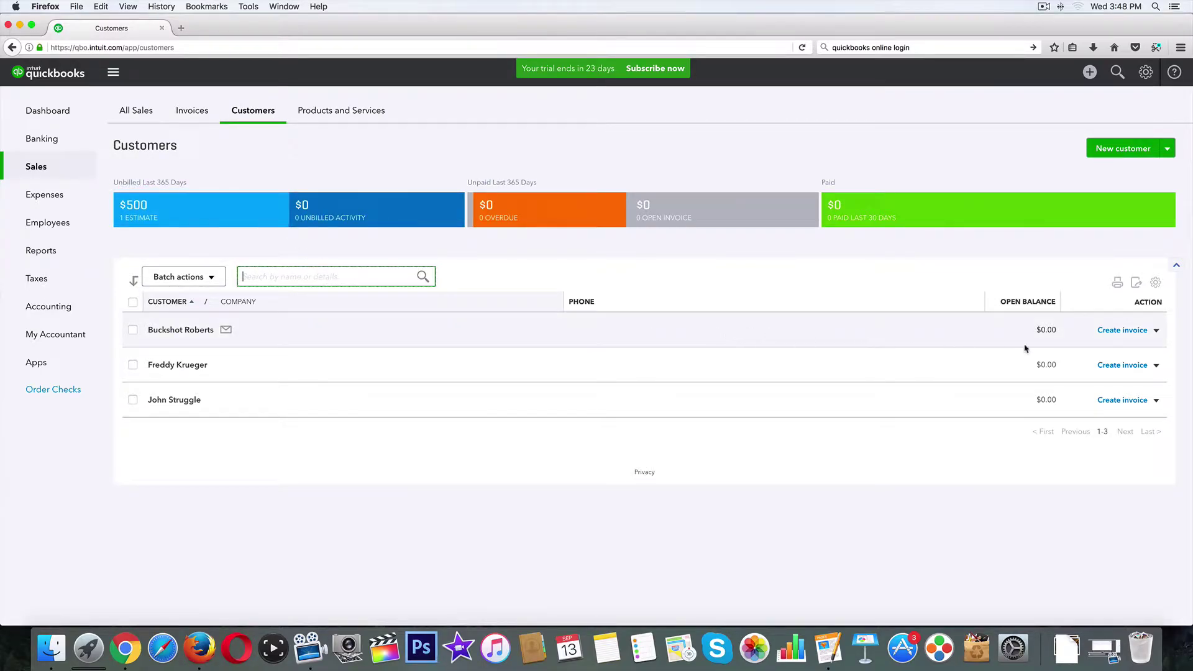
Start a new estimate for the first customer from its row's action menu.
click(1156, 330)
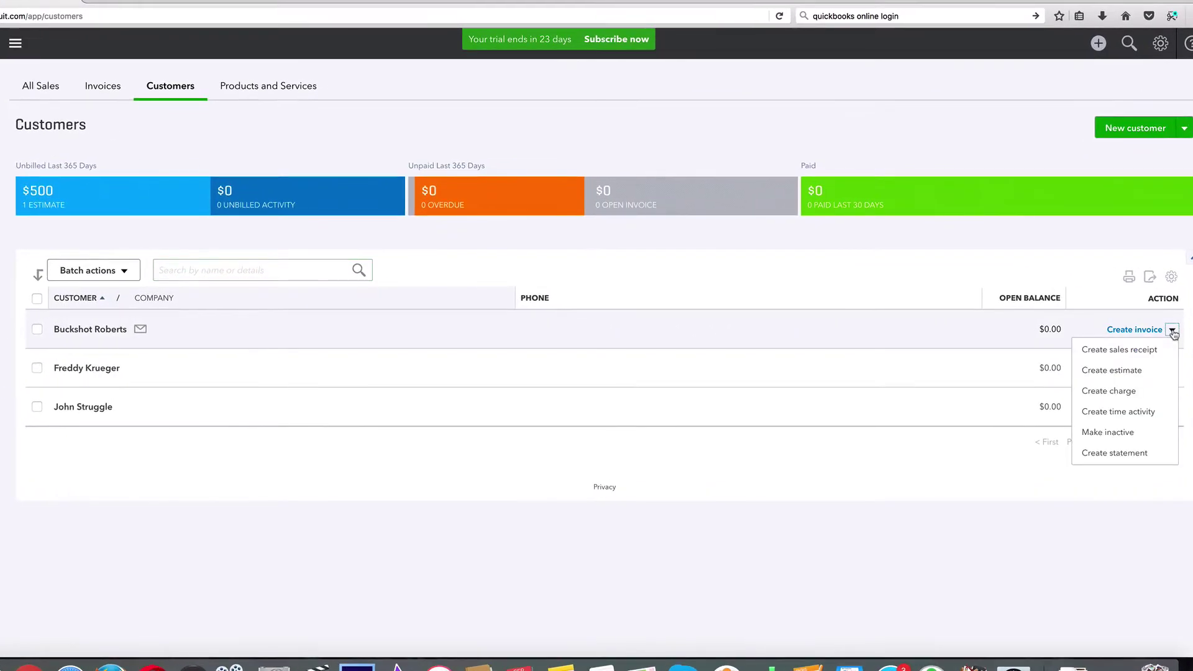
click(1098, 374)
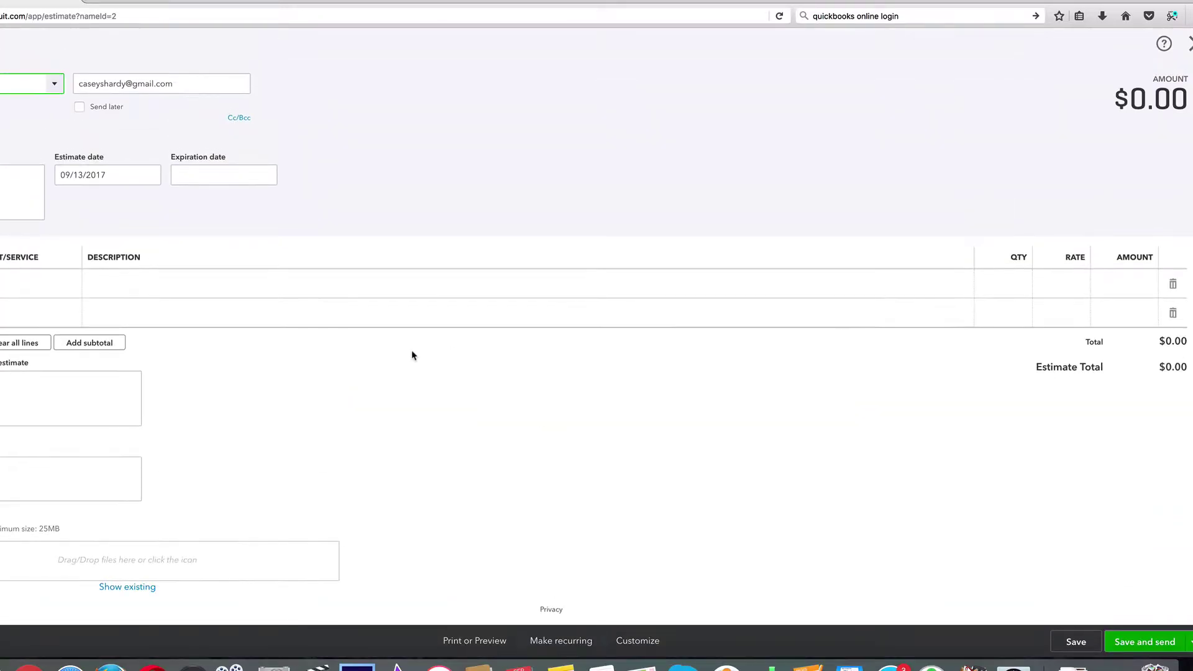
click(18, 282)
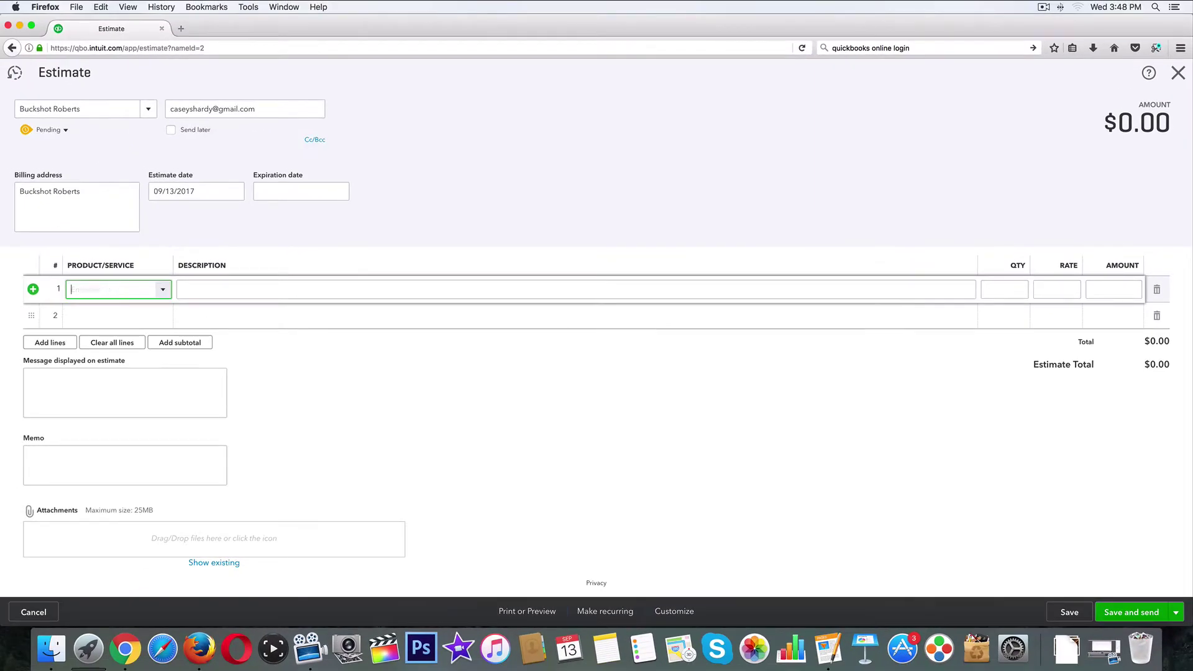
text(1)
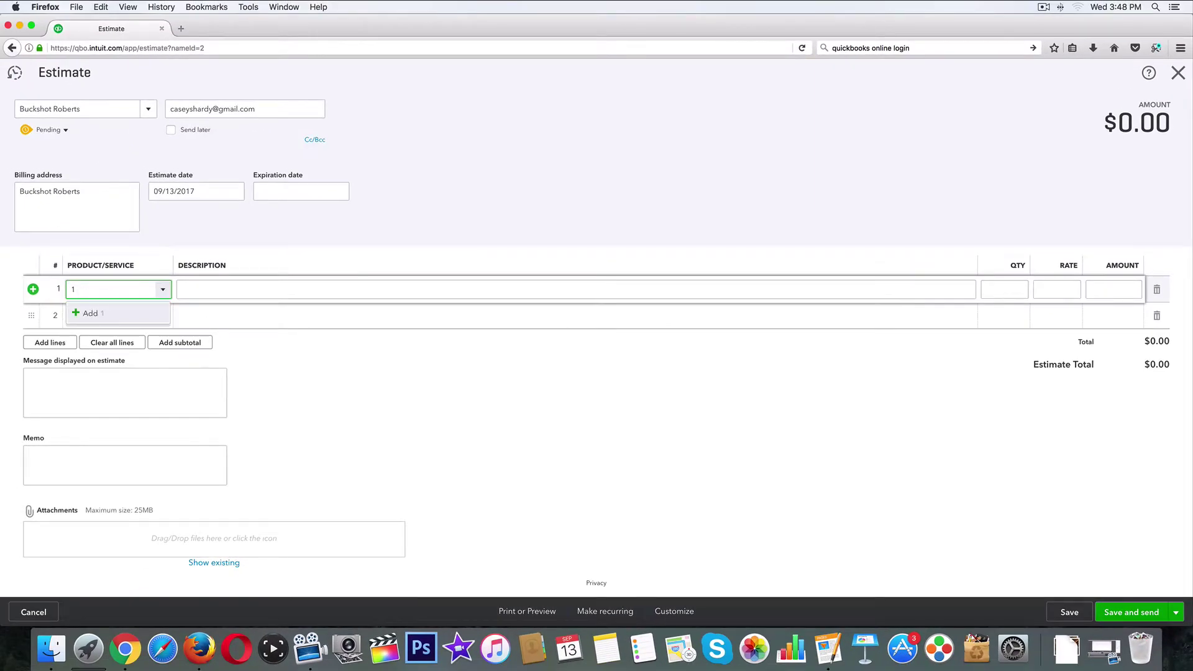
click(212, 291)
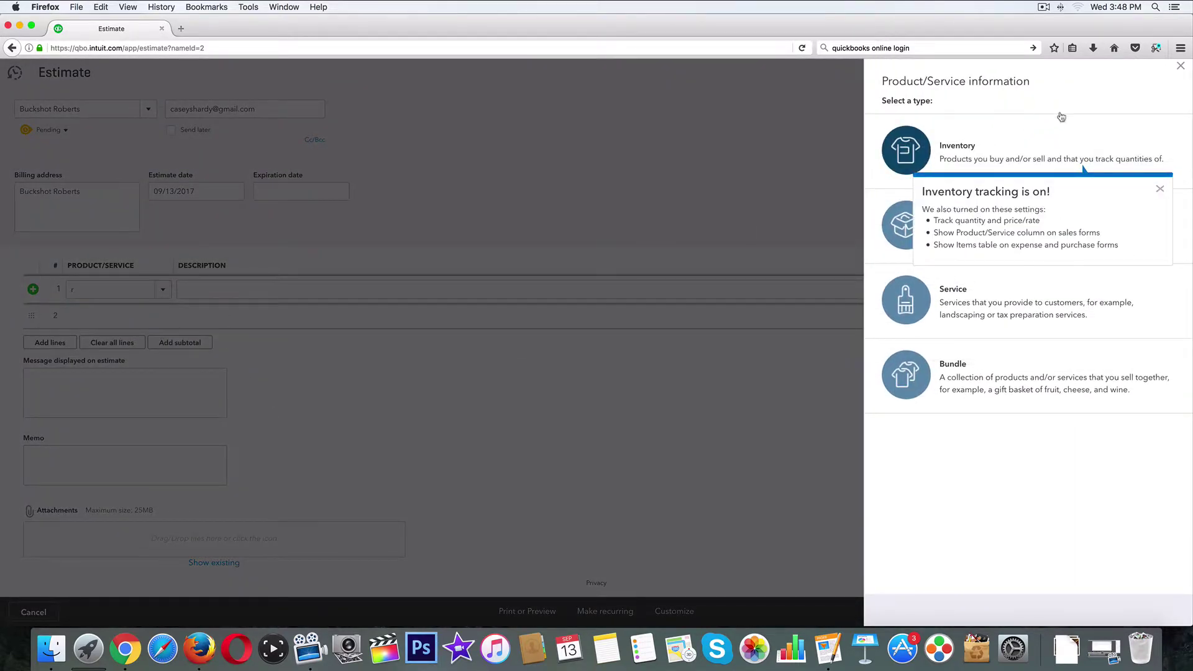
click(1180, 65)
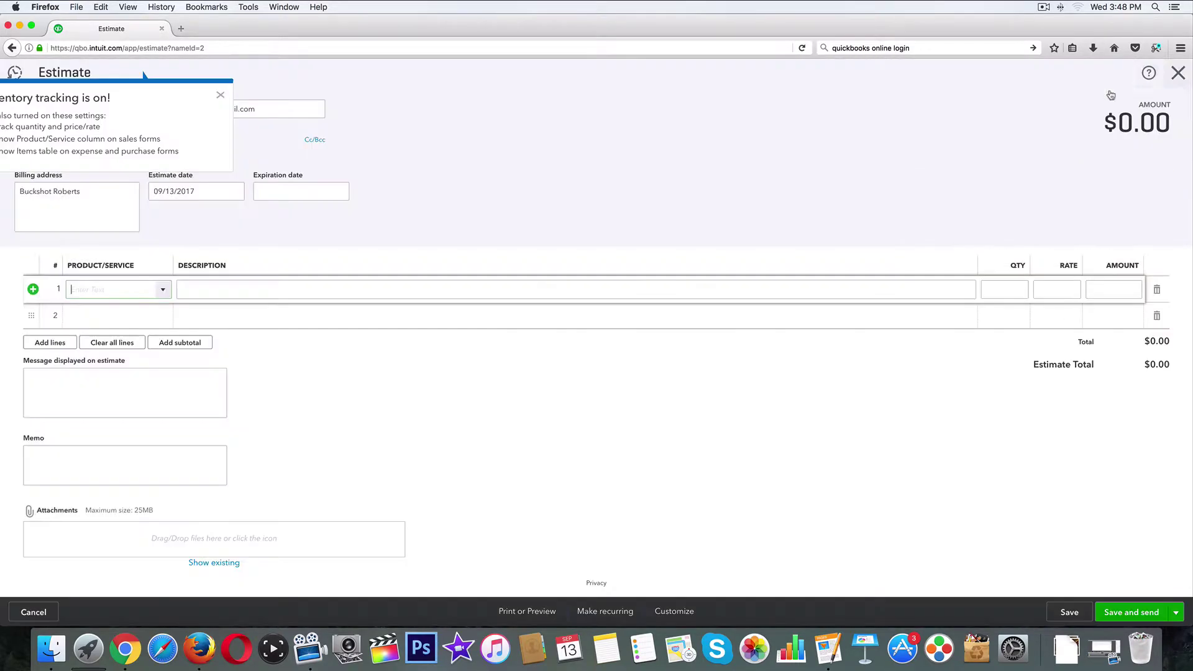
Fill the first line with product Hours, description '1 hour', rate 10, totalling $10.00.
click(236, 290)
click(126, 292)
click(213, 288)
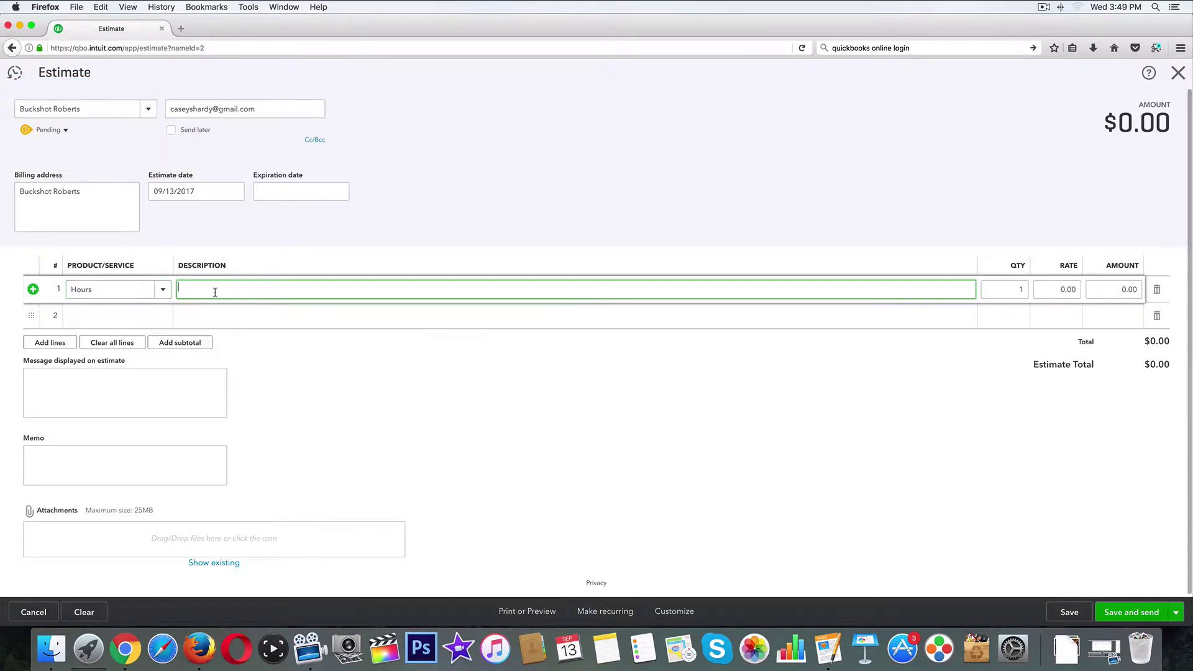
text(1 hour)
click(1056, 290)
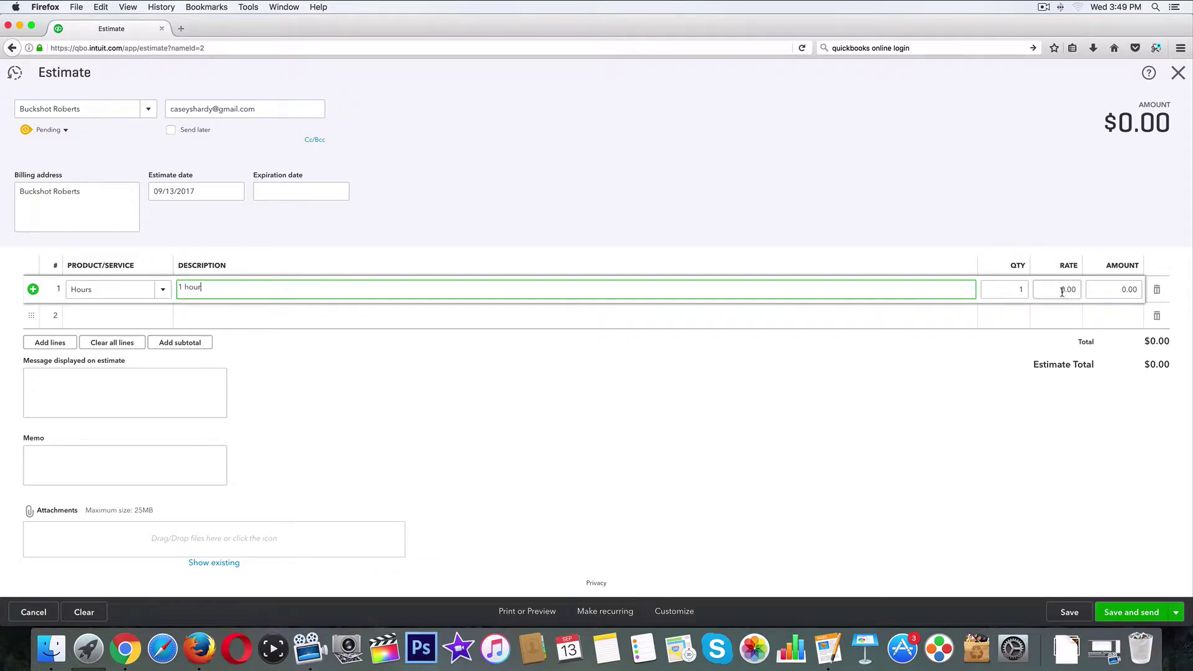
text(10)
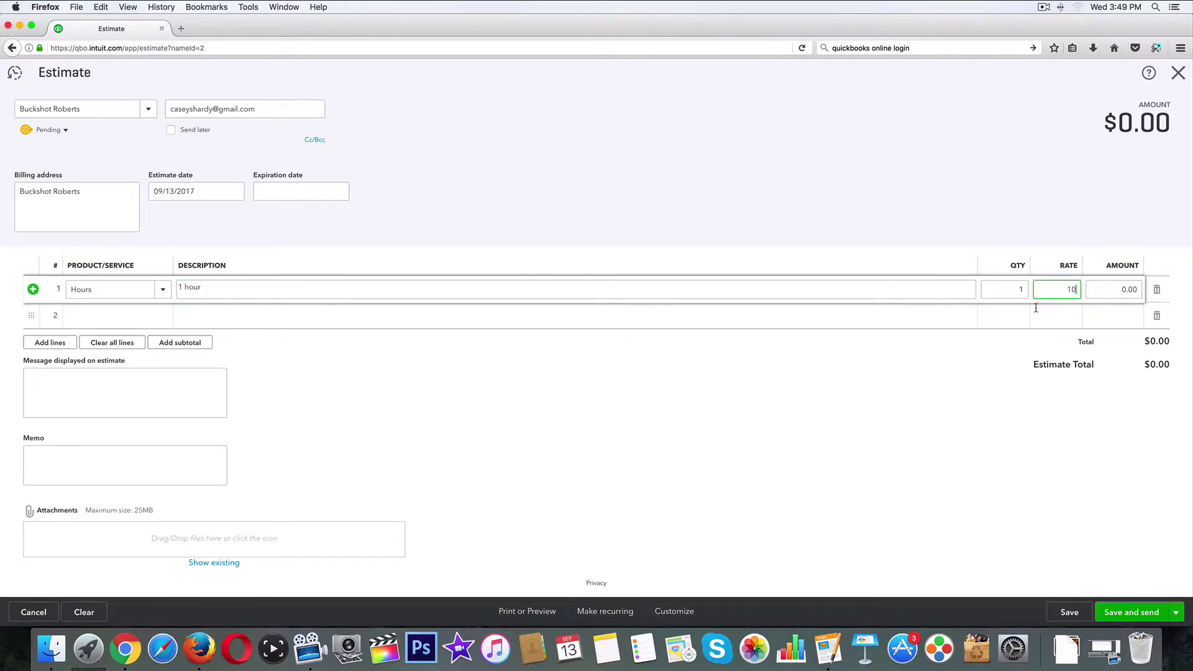
click(868, 400)
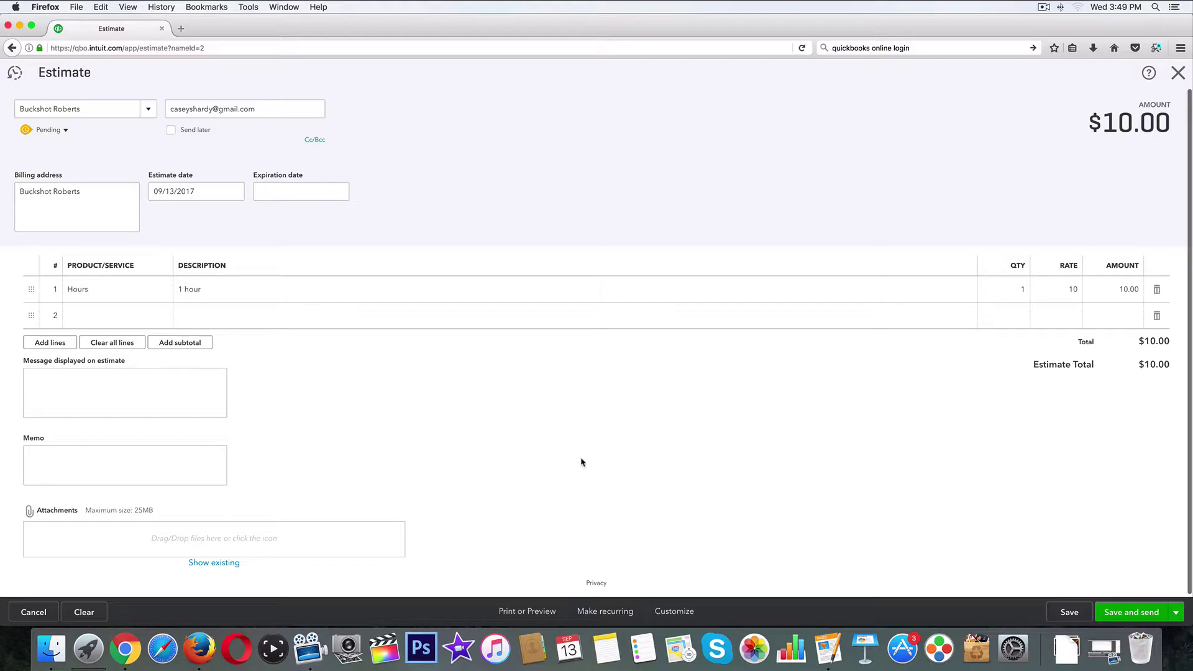
Create a new estimate template style via Customize > New style, discarding the unsaved estimate.
click(673, 613)
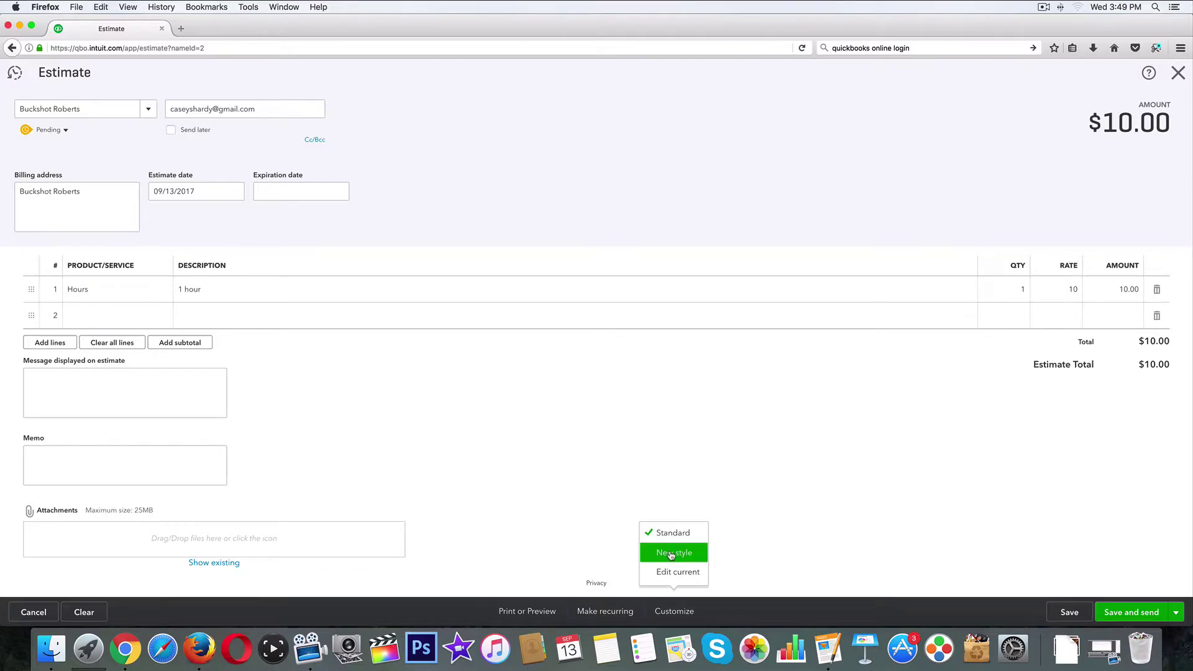
click(671, 554)
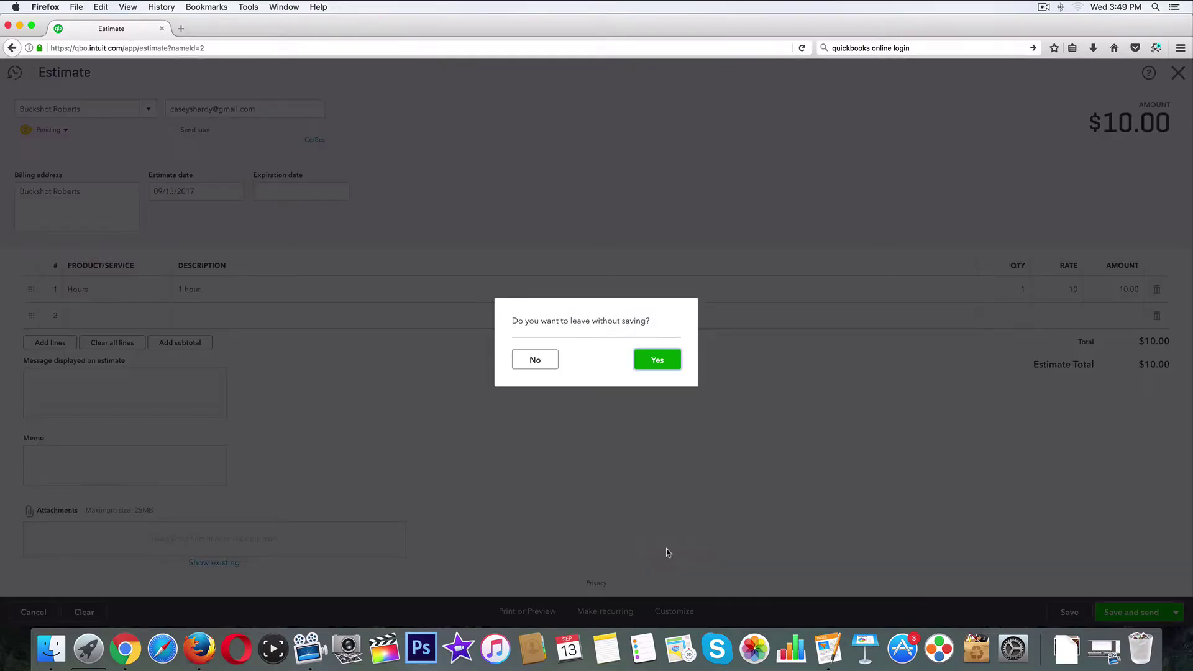
click(658, 364)
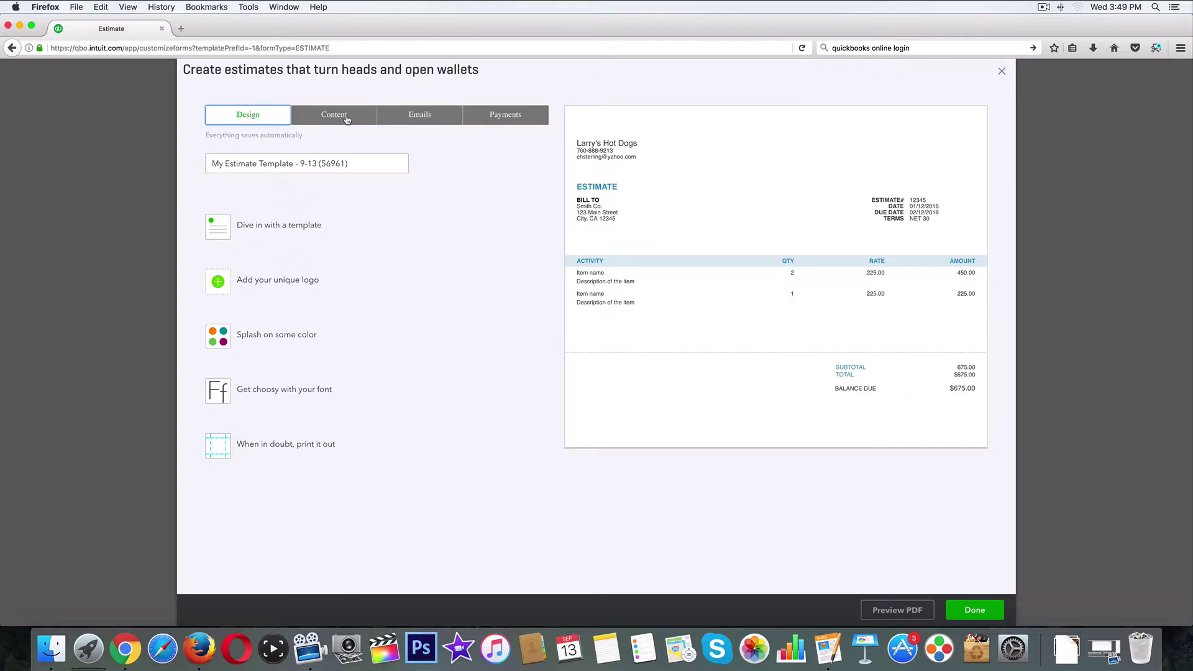
Rename the template to 'Template 1' and expand its logo options.
click(355, 169)
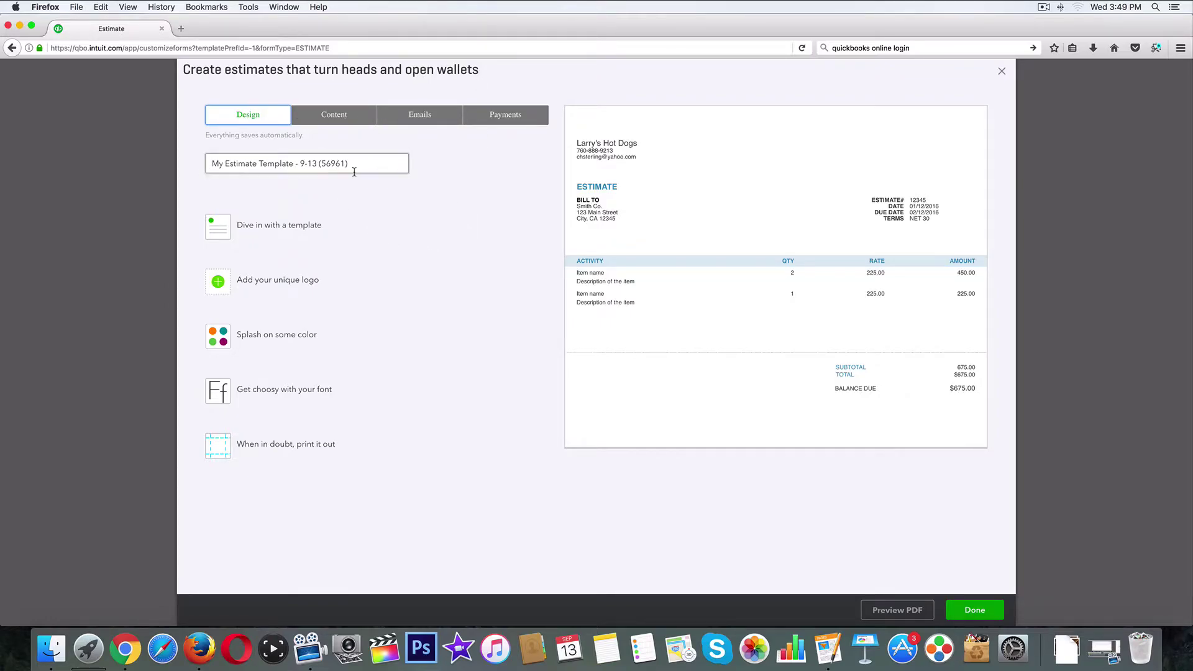
drag(375, 165, 215, 153)
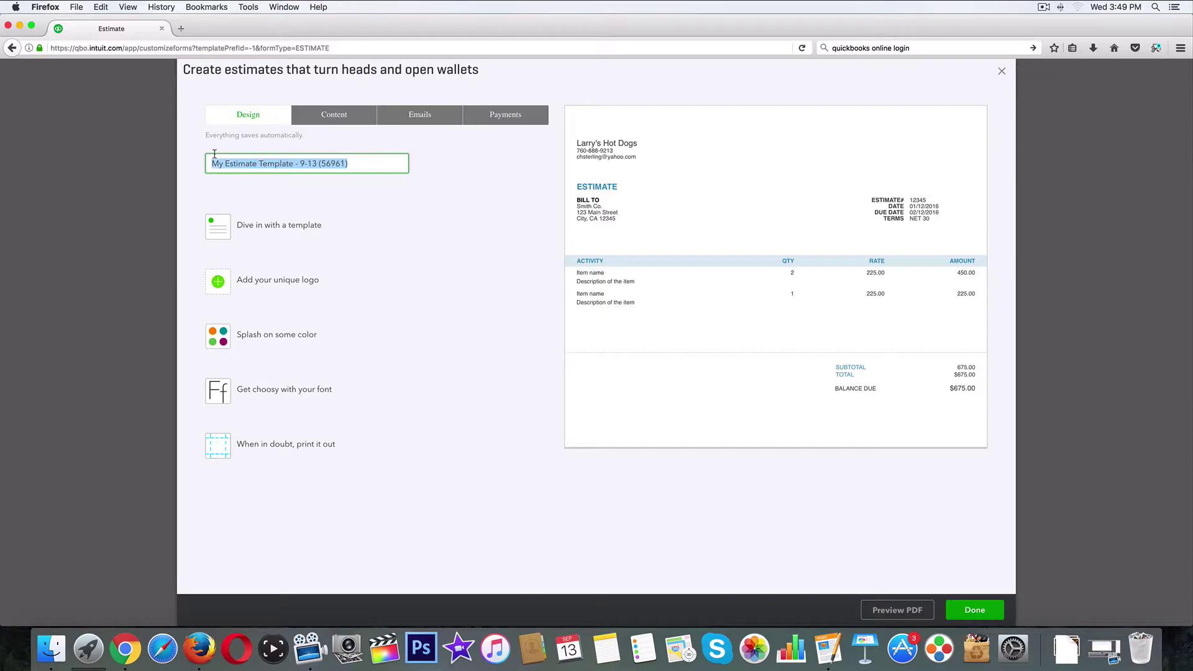
text(Template 1)
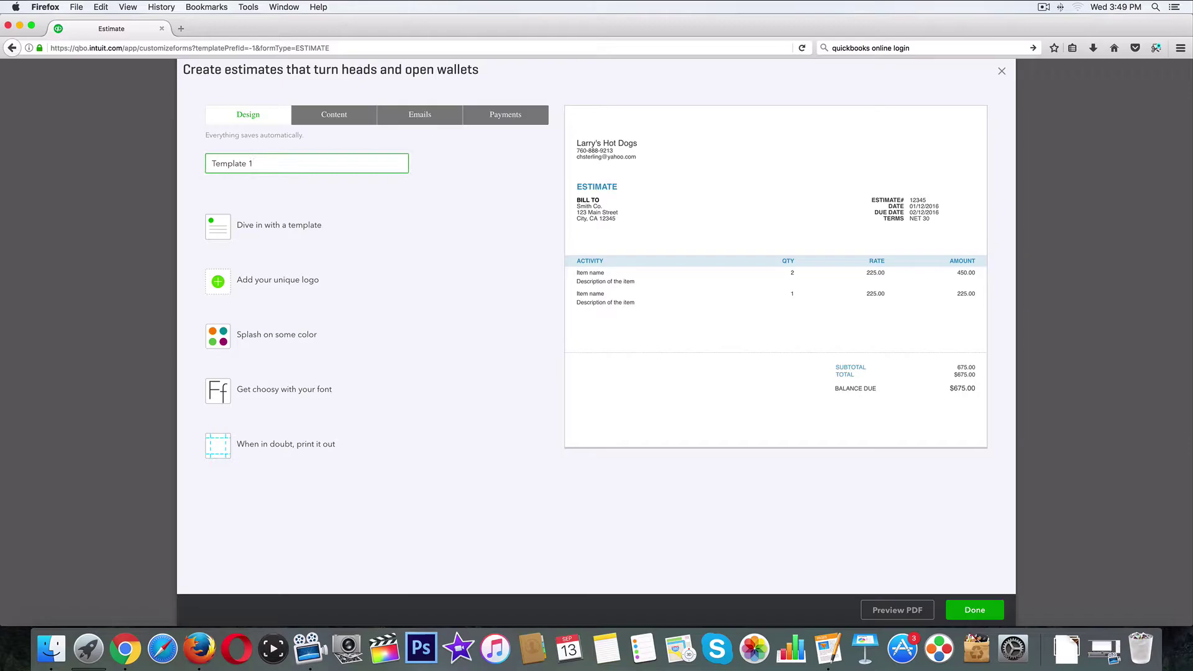
click(449, 296)
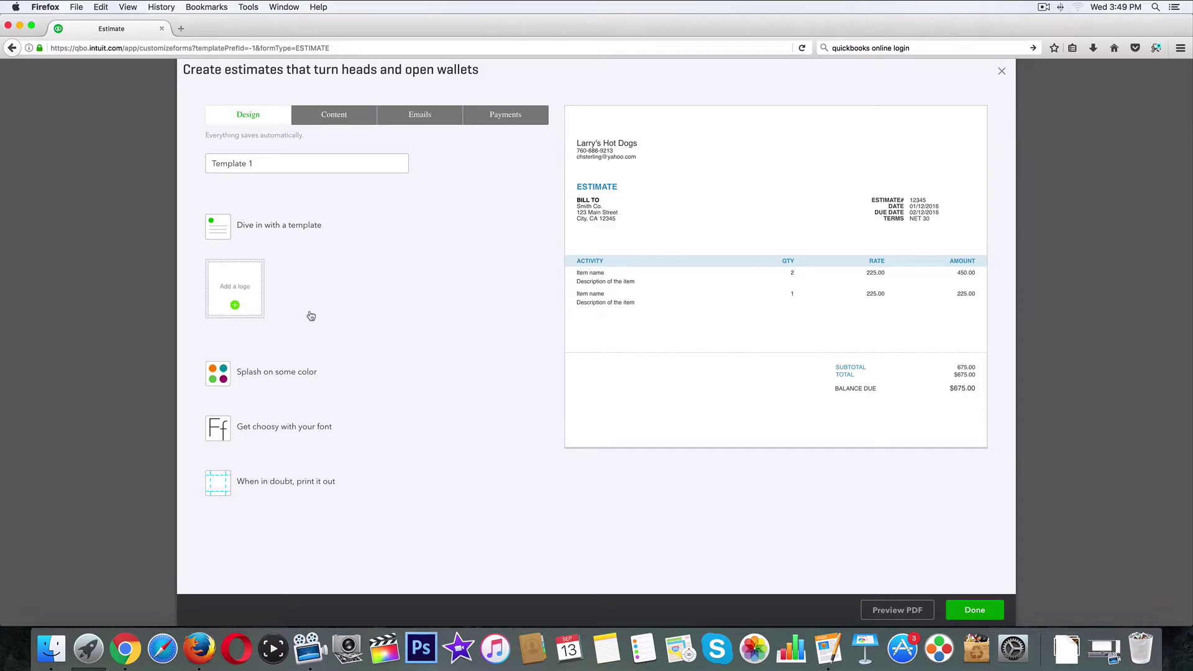
Upload 'village park source.png' as the logo and set the accent colour to teal (#0e909a).
click(249, 285)
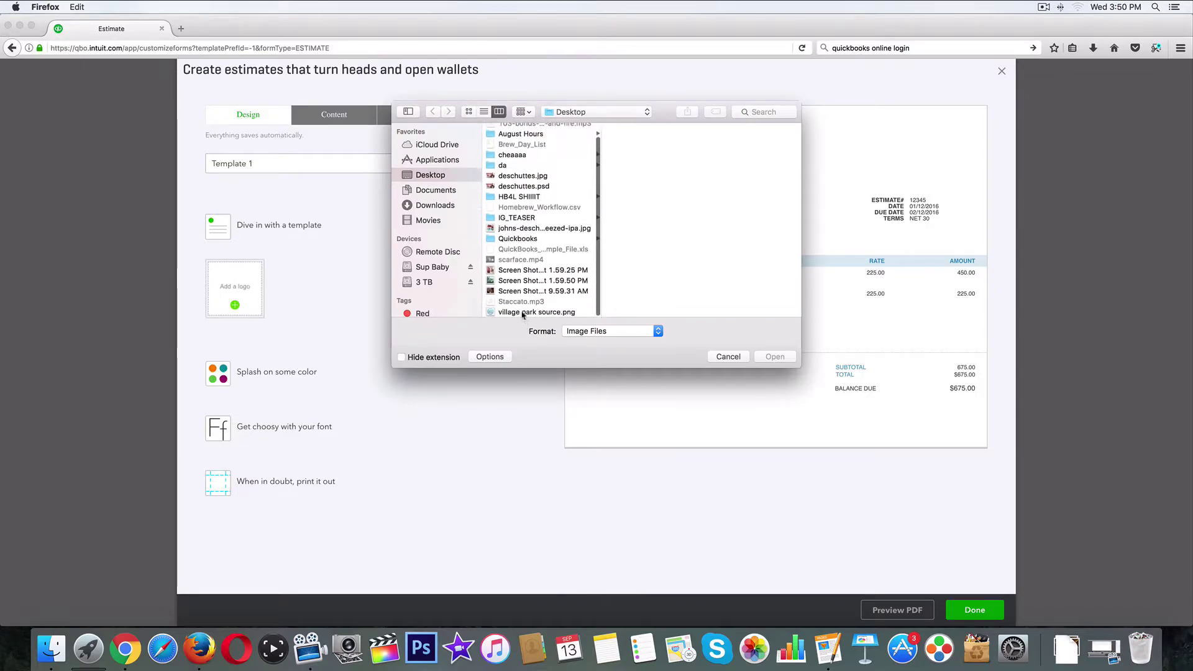
click(522, 304)
click(774, 357)
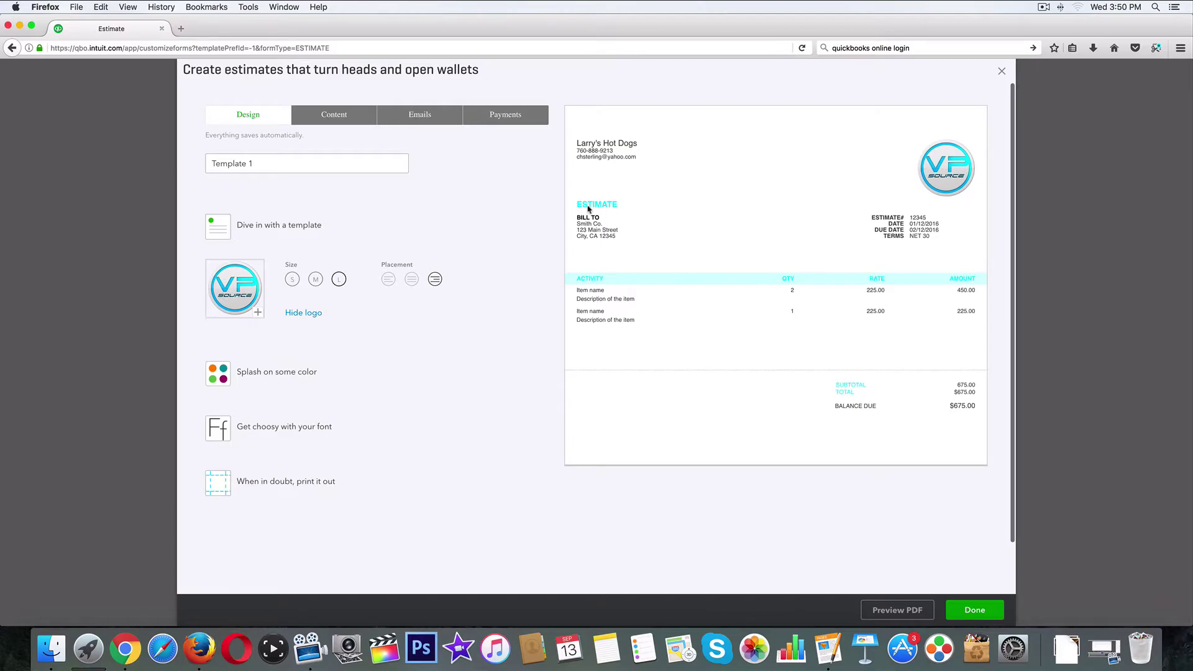
click(269, 376)
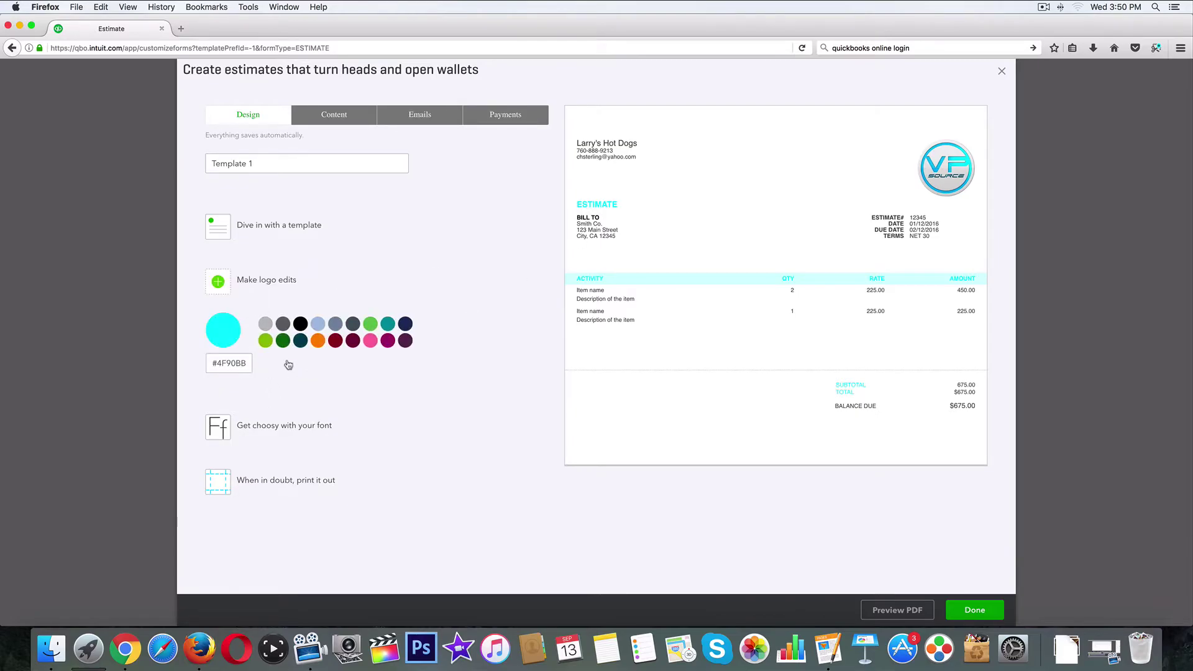
click(388, 324)
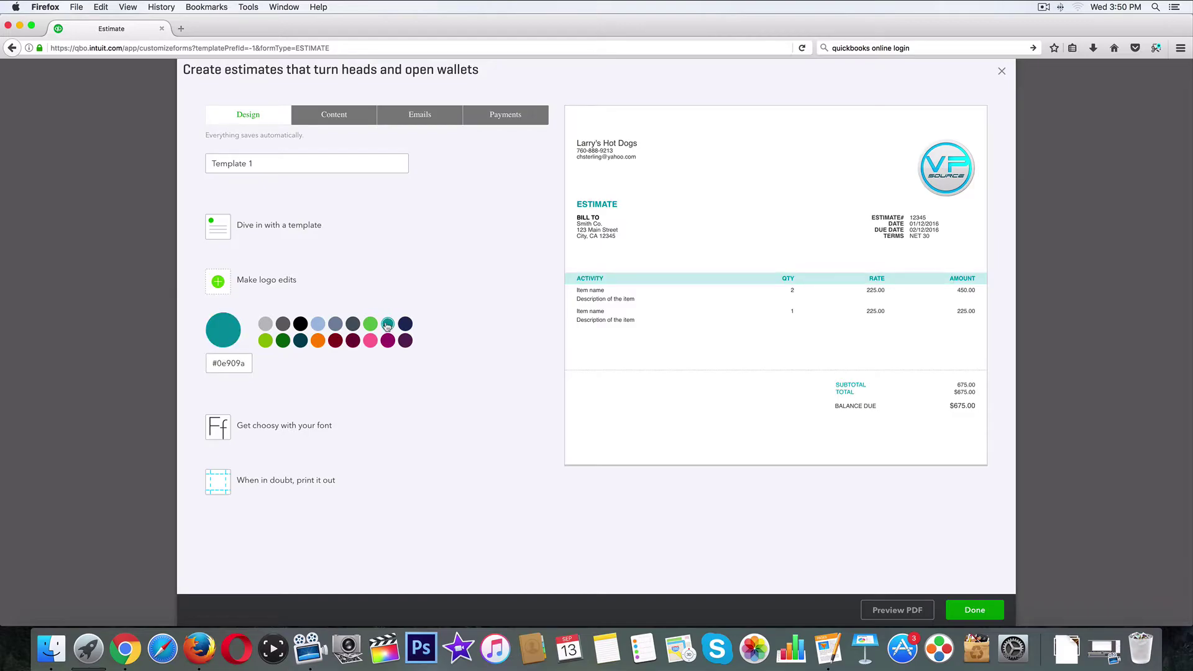
Set the template font to Times New Roman at 12pt.
click(393, 274)
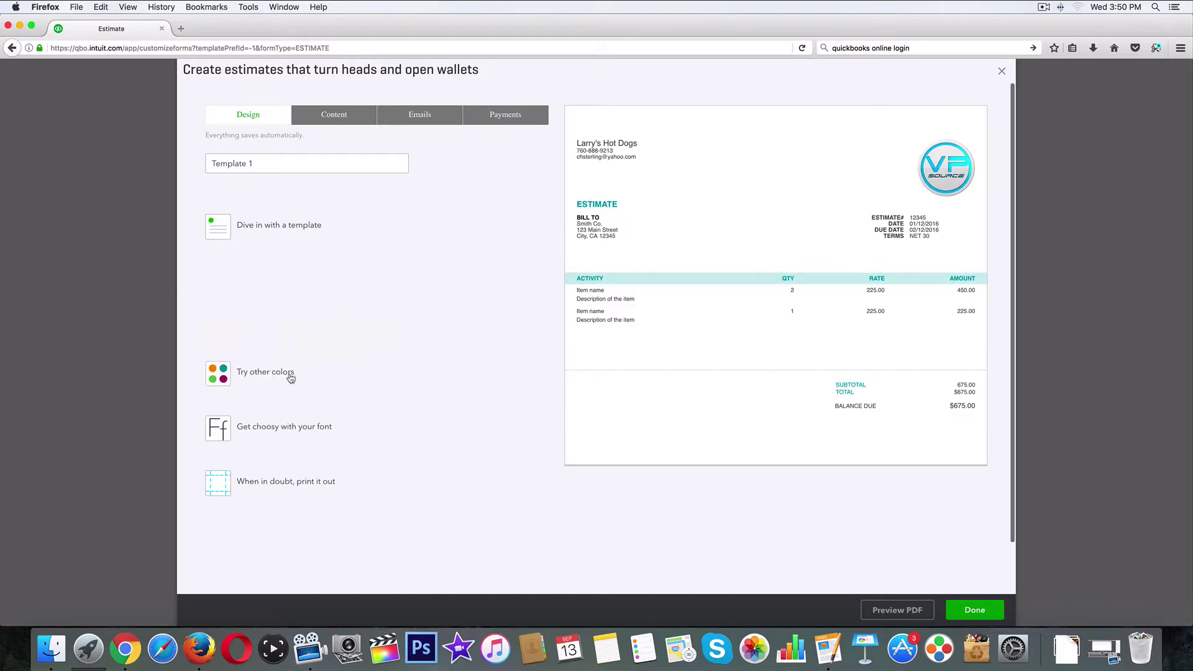
click(259, 430)
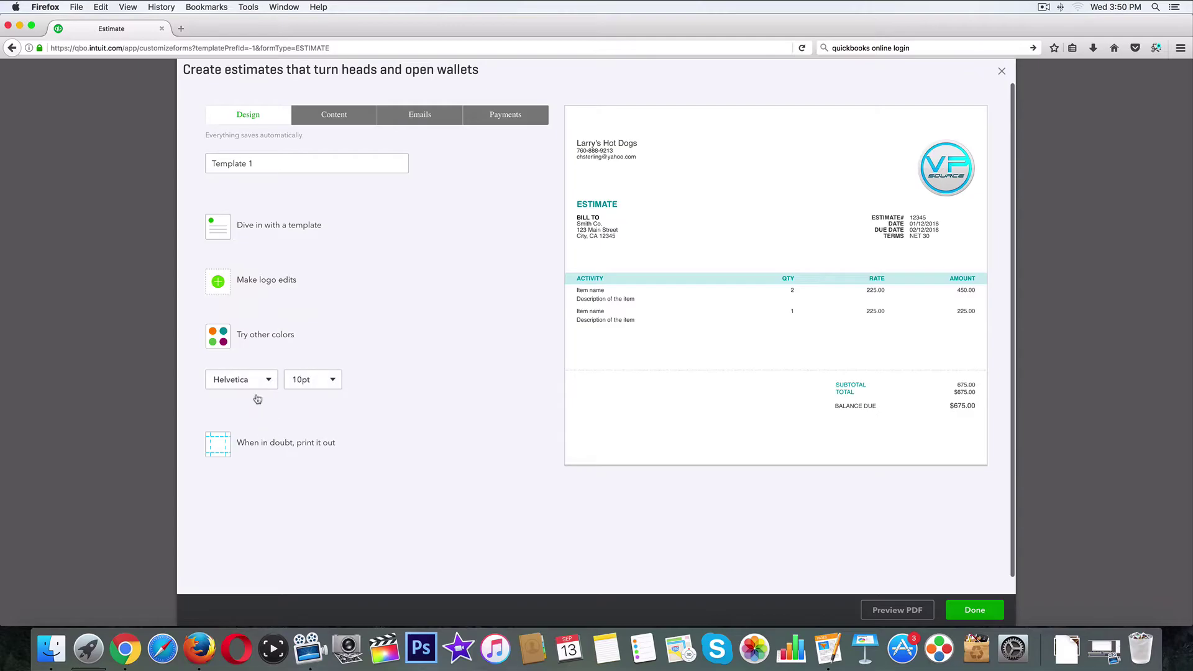
click(268, 381)
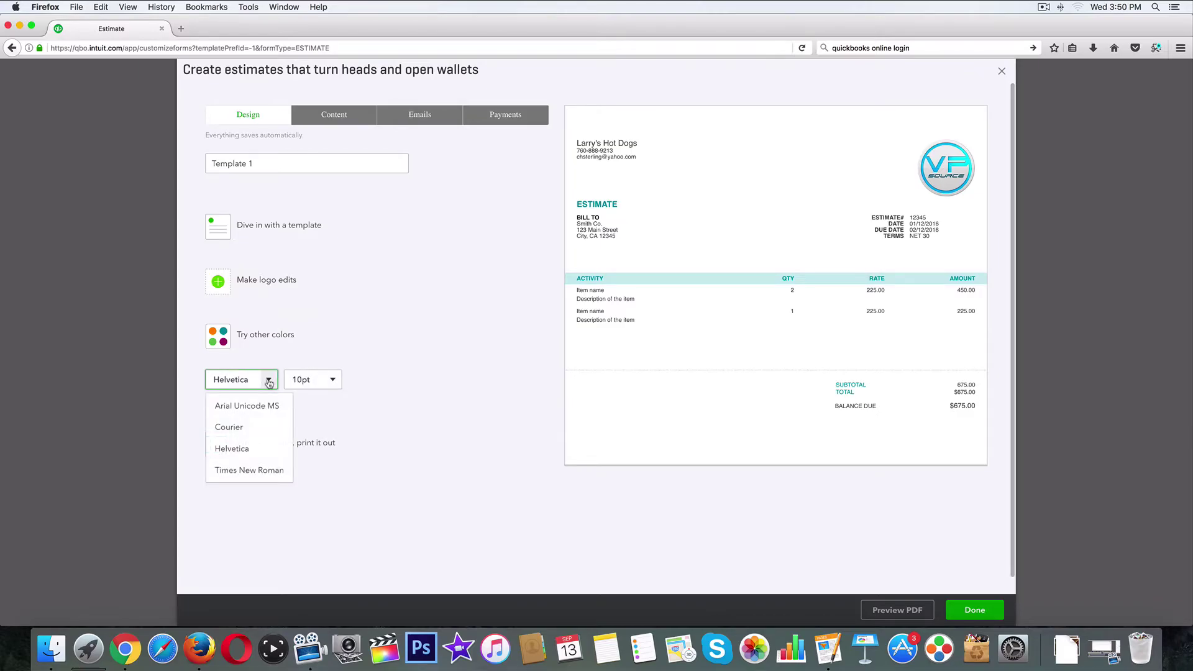
click(248, 471)
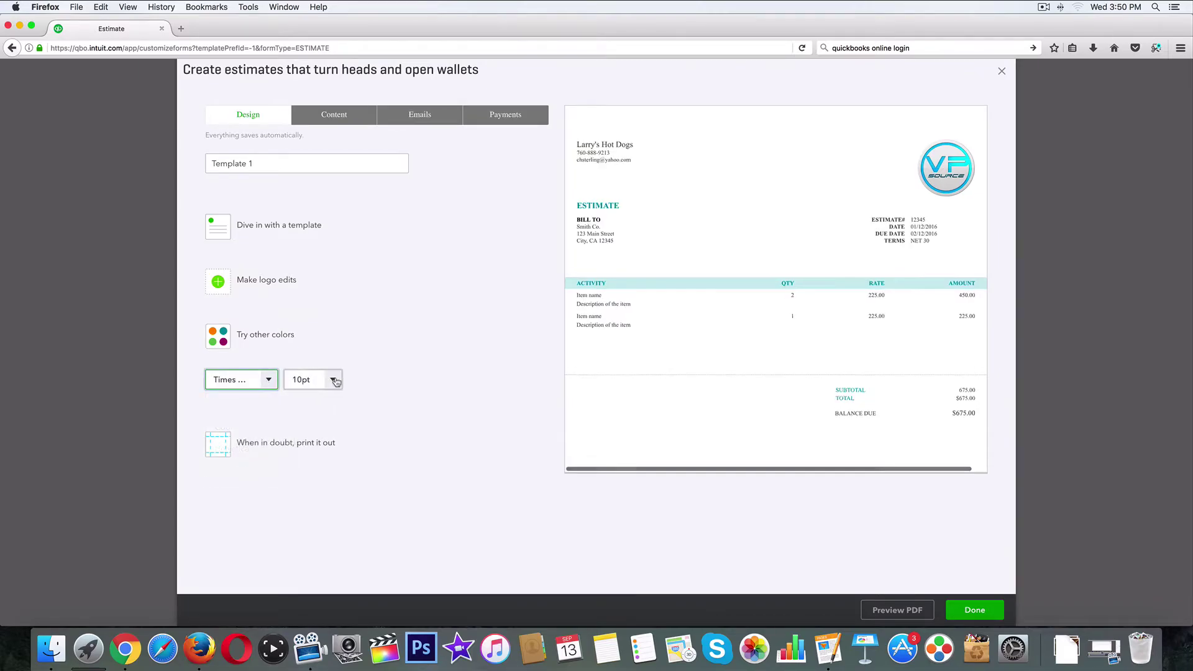
click(333, 382)
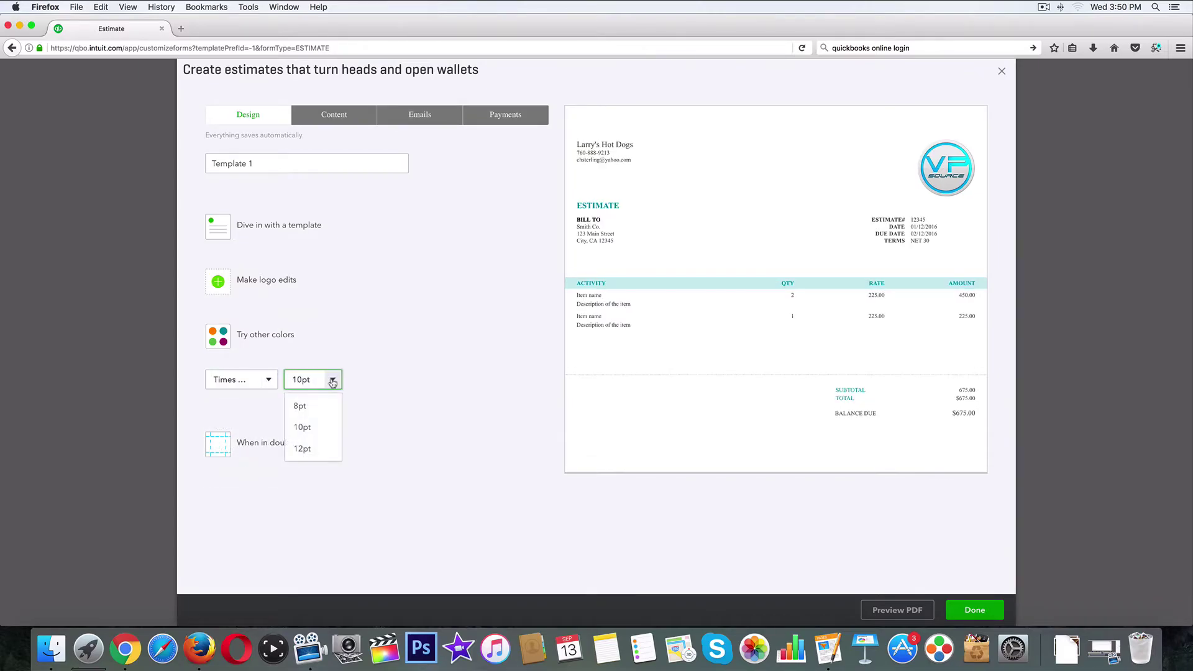
click(311, 448)
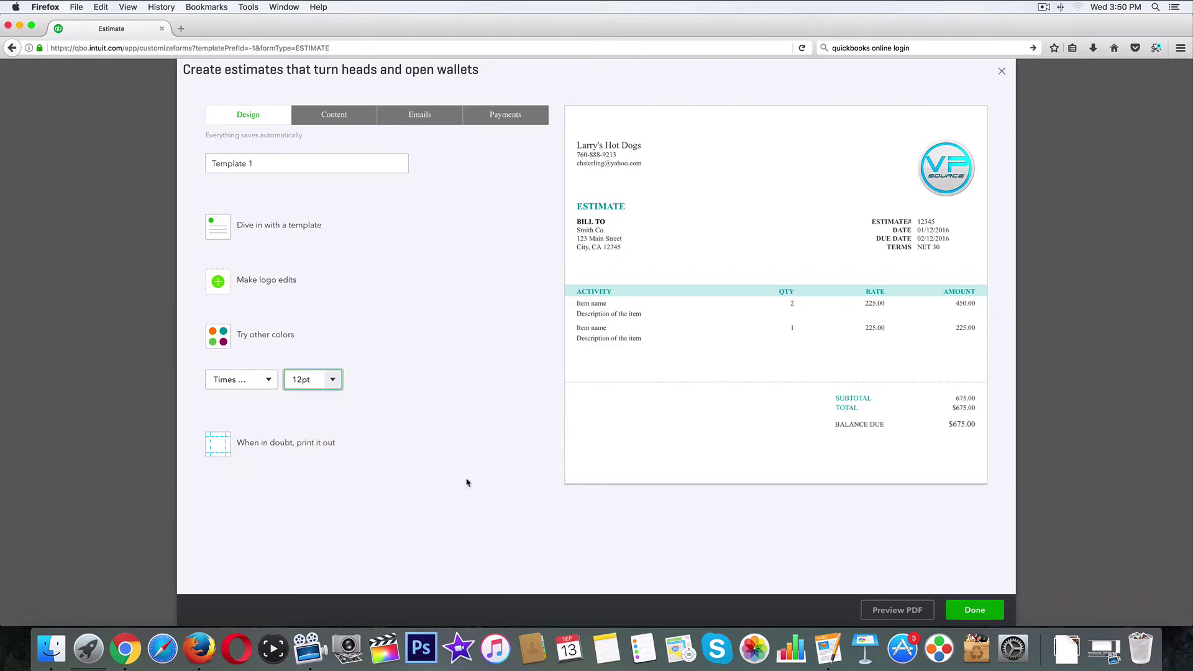
In the Content header section, toggle form numbers off and back on, leaving them shown.
click(337, 118)
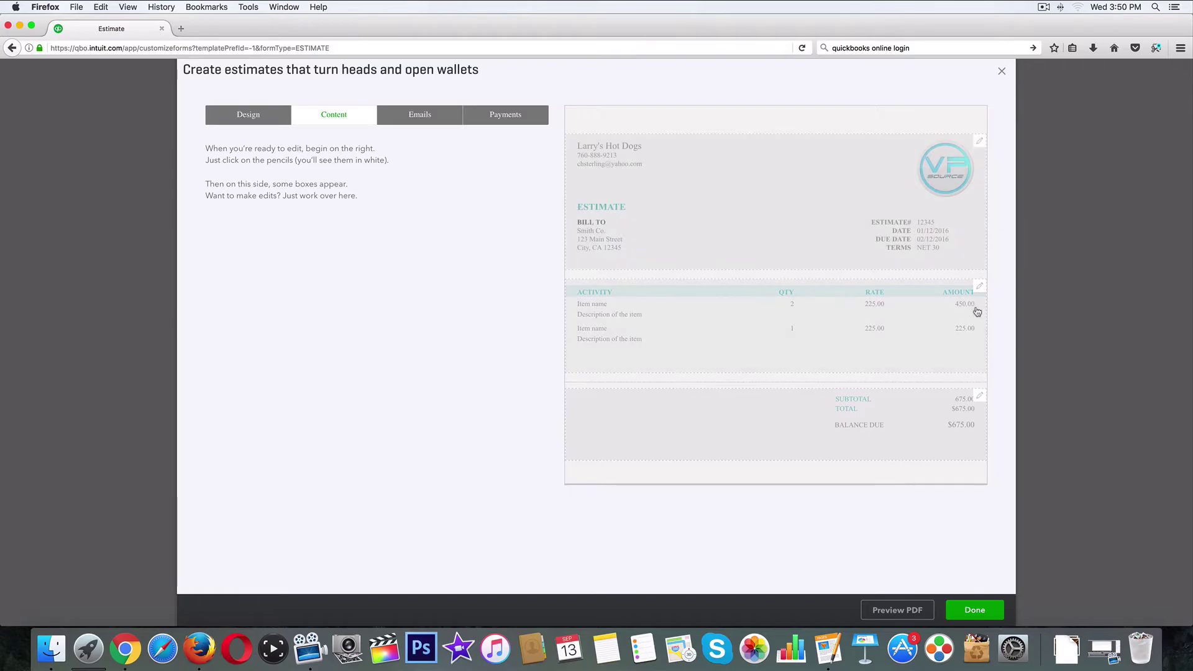
click(895, 190)
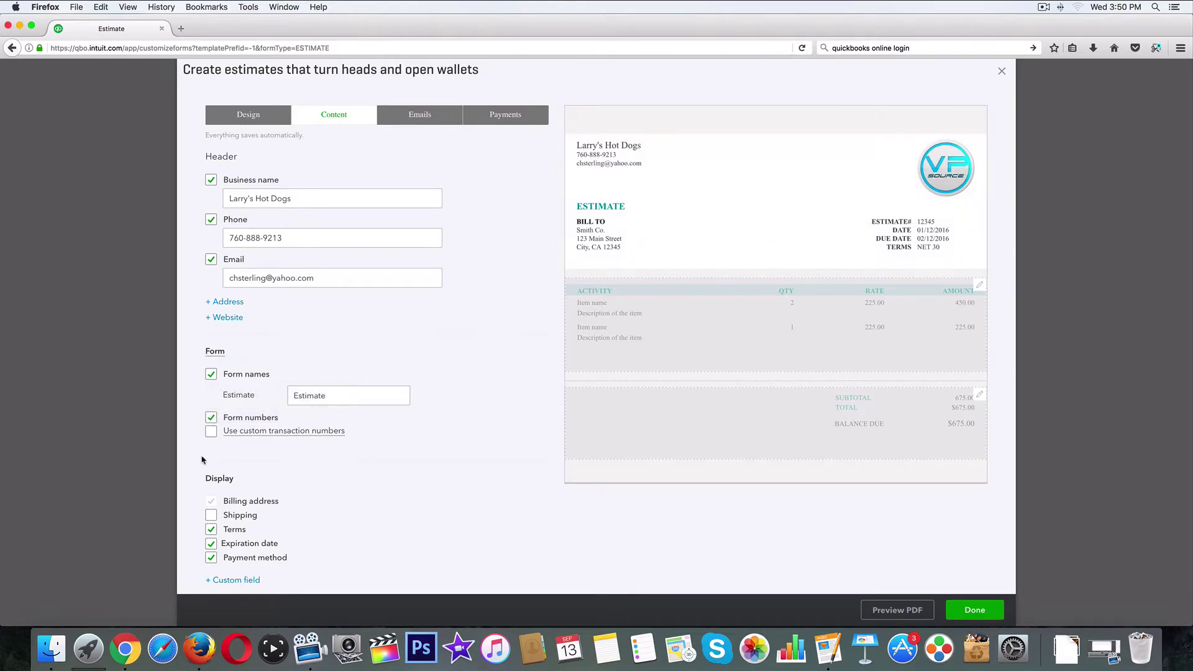
click(211, 417)
click(211, 417)
click(409, 122)
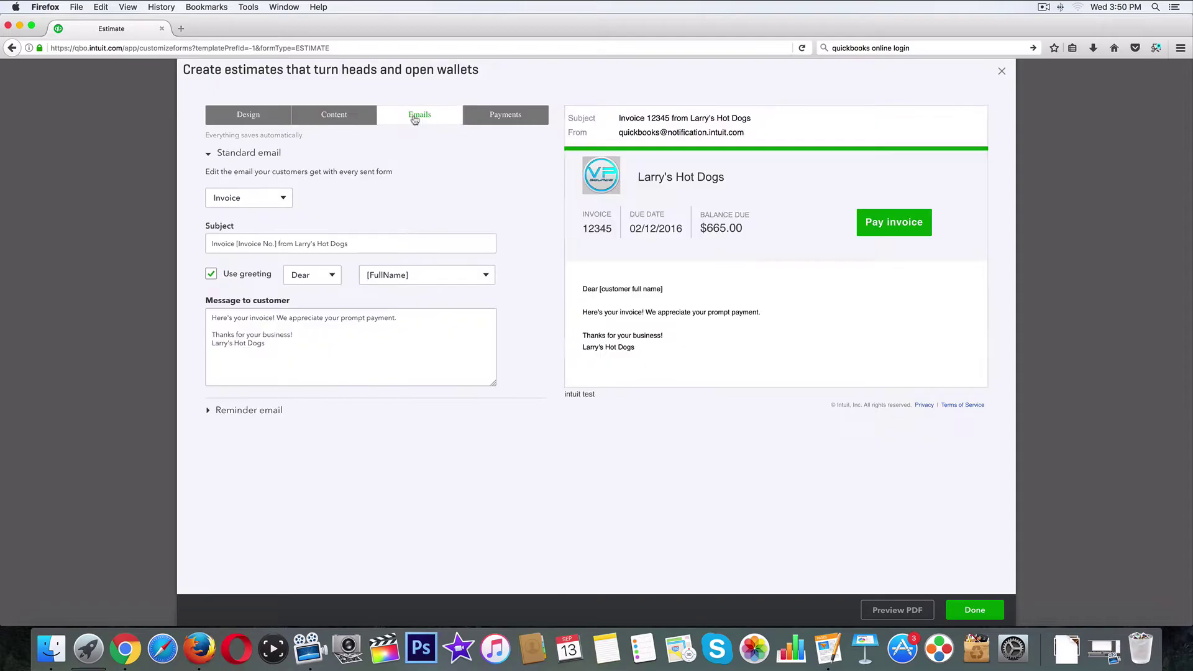
click(347, 117)
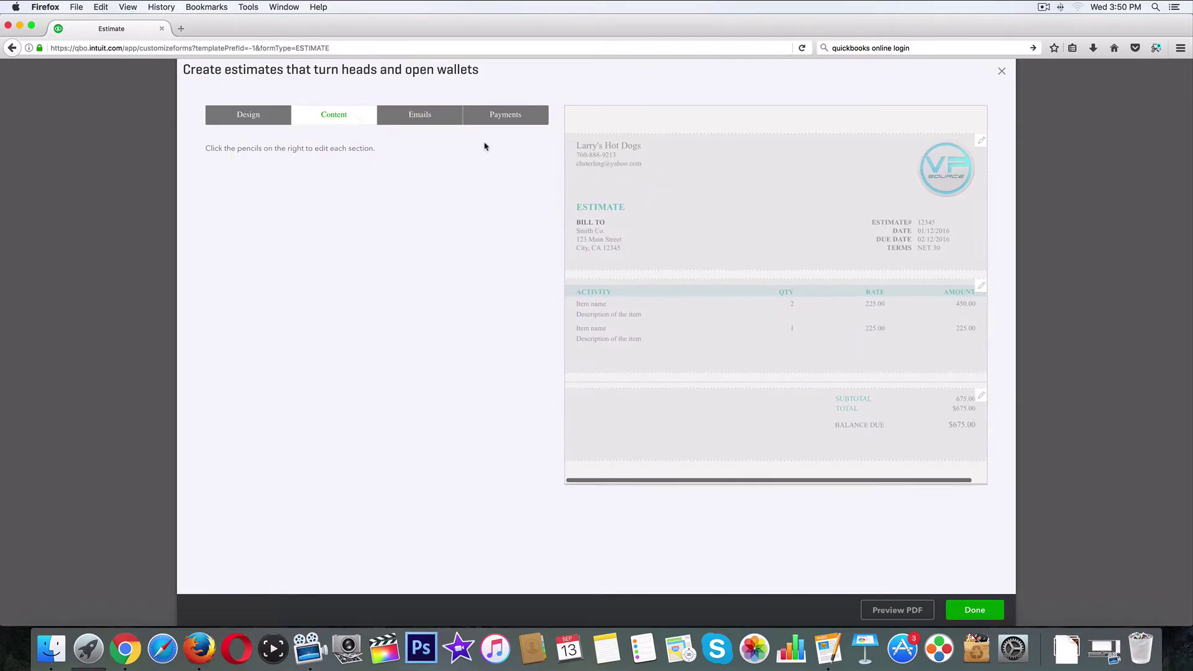
Tick SKU in the activity table columns so PRD123 and SVC123 appear.
click(777, 322)
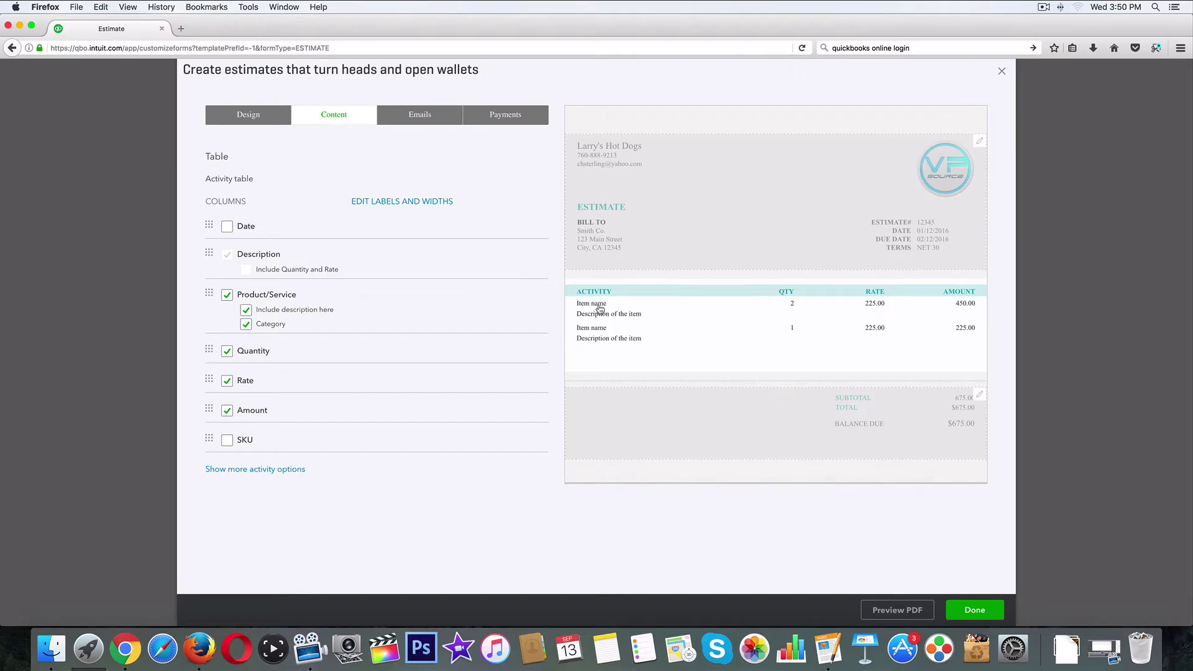
click(227, 441)
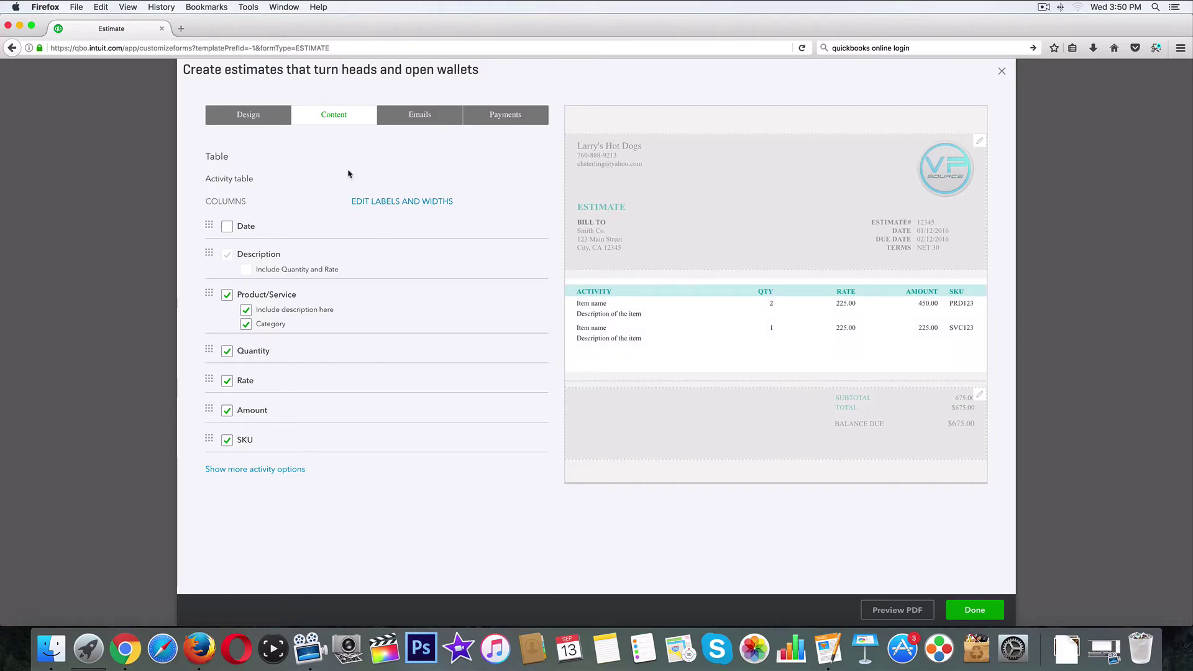
click(248, 115)
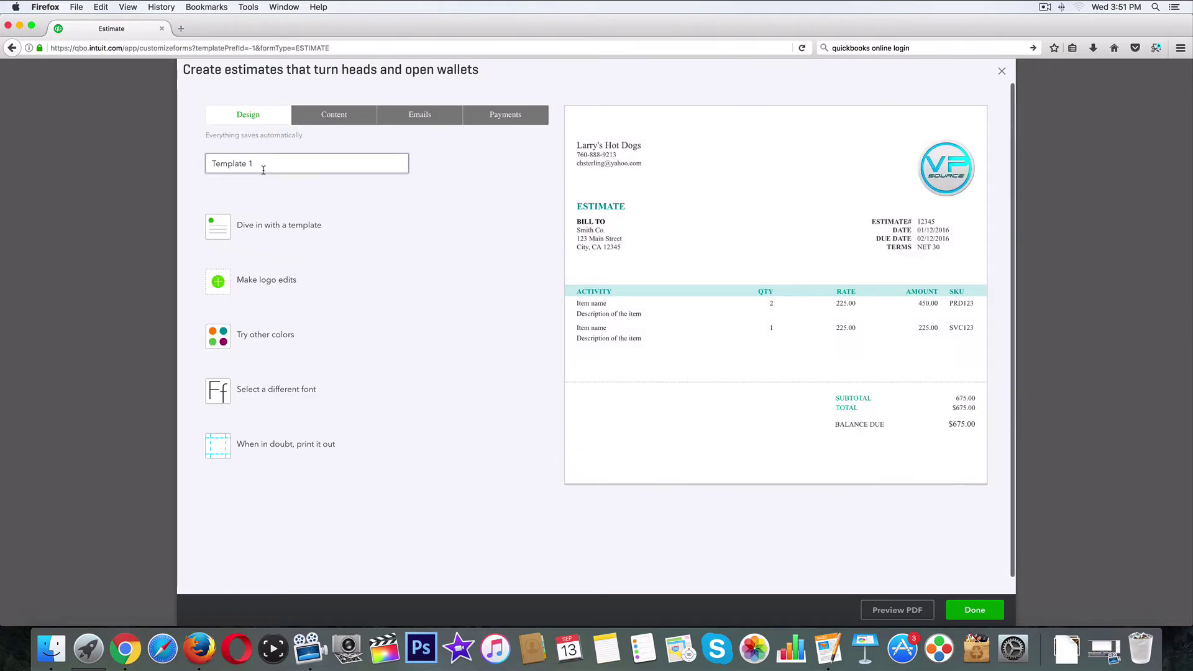
Preview the Friendly, Bold and Fresh layouts, then choose the Modern layout.
click(282, 229)
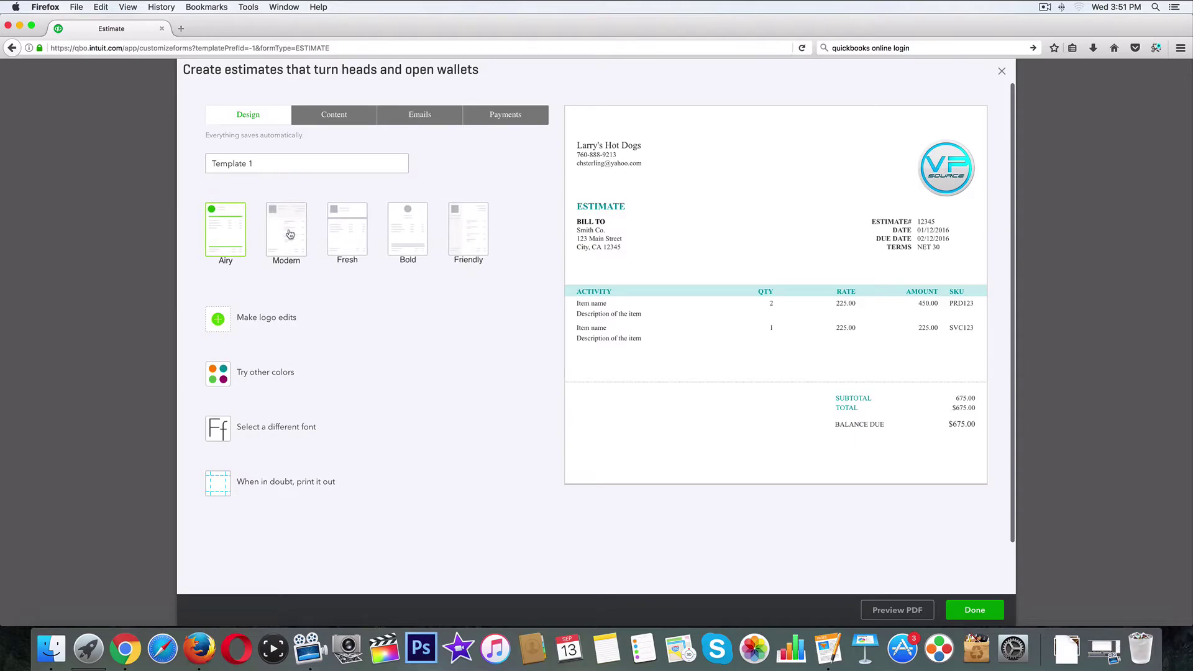
click(473, 236)
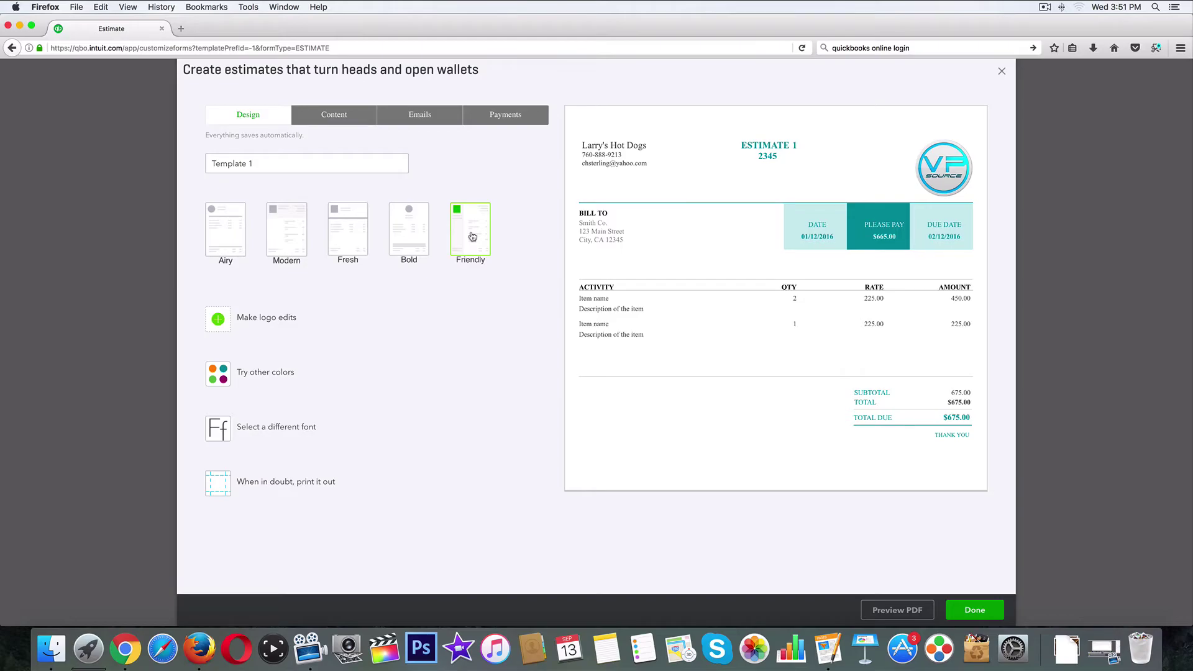
click(407, 236)
click(350, 234)
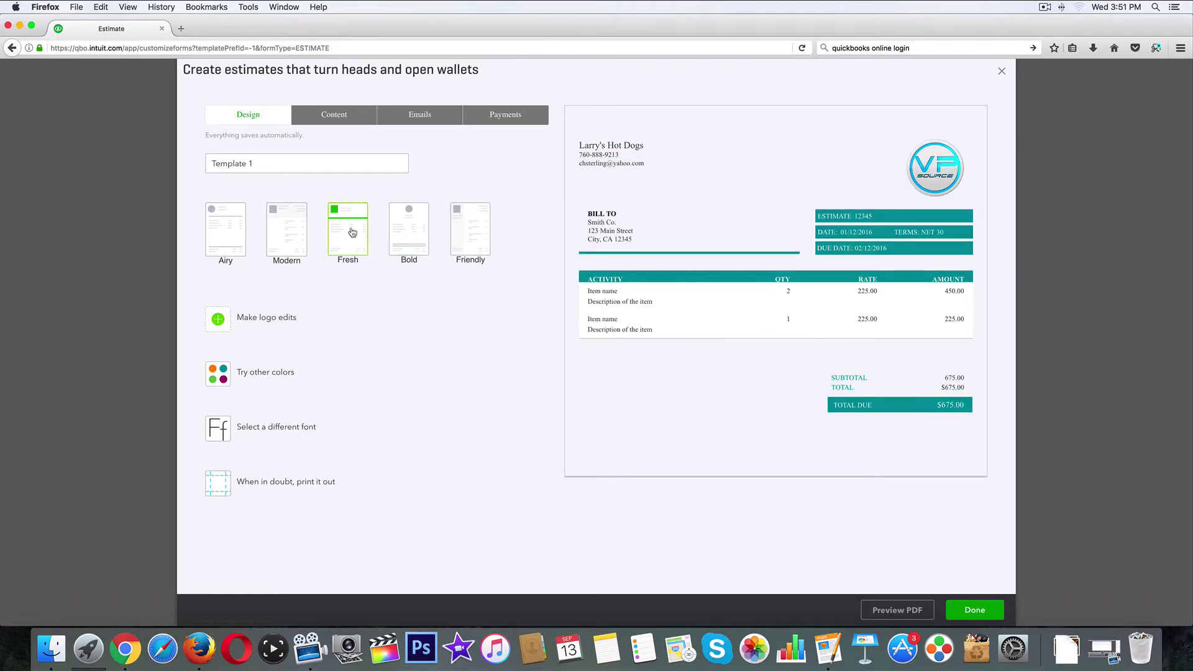
click(402, 234)
click(293, 243)
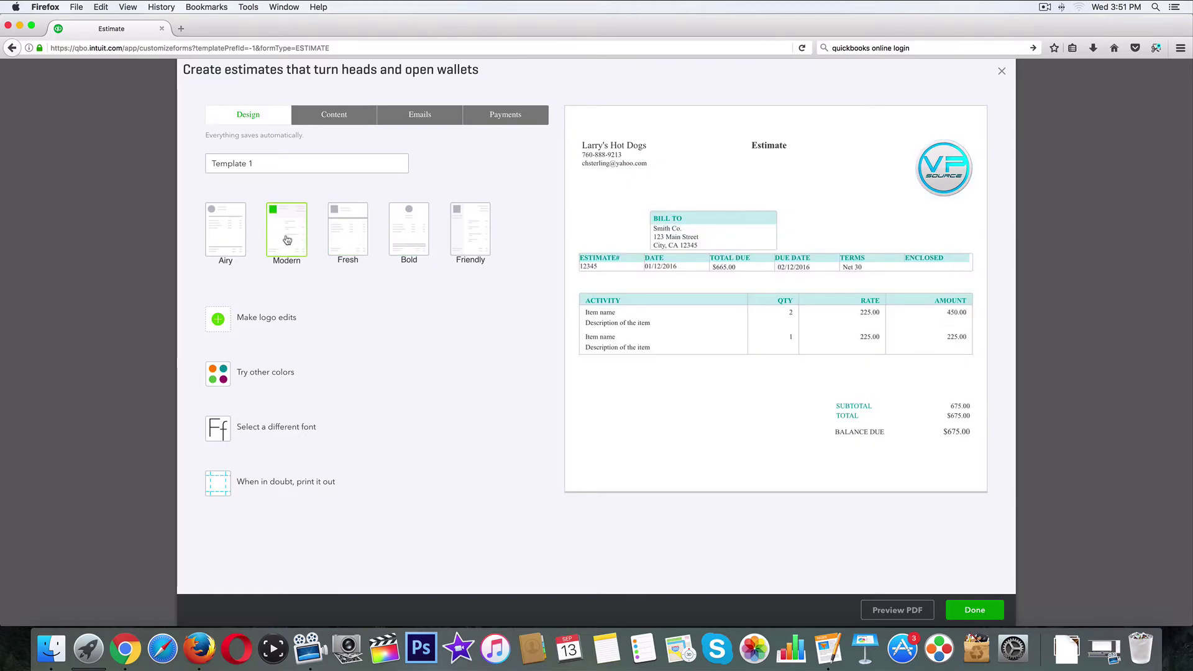
Try left and centre logo placements, ending with the logo on the right.
click(373, 316)
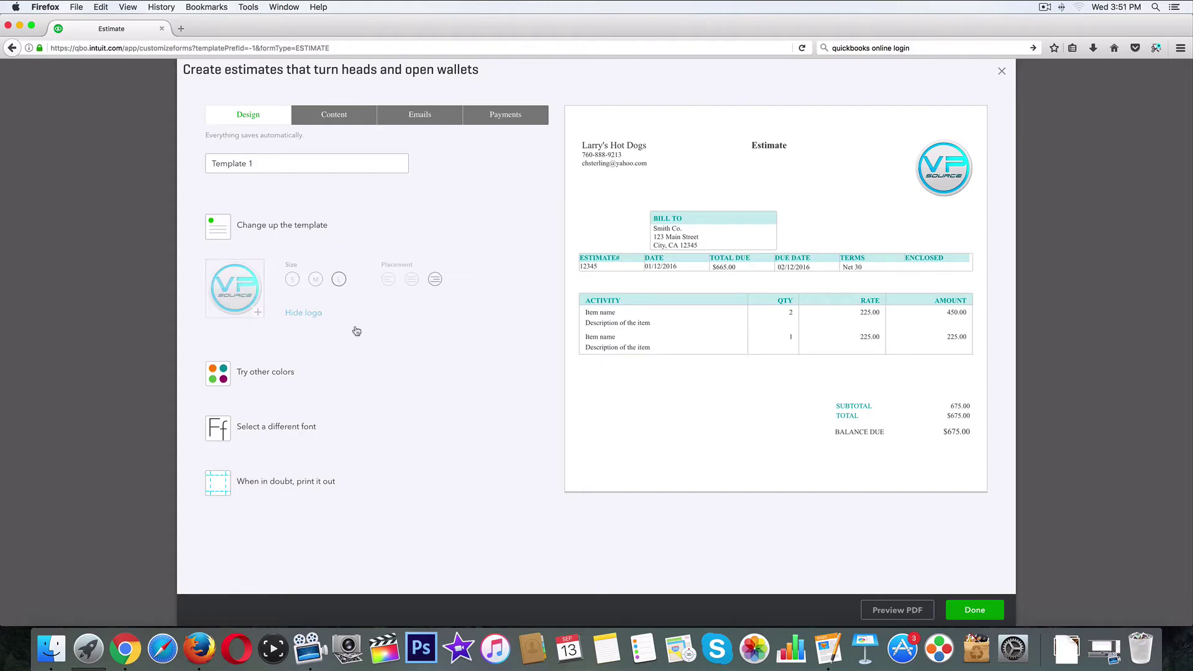
click(388, 281)
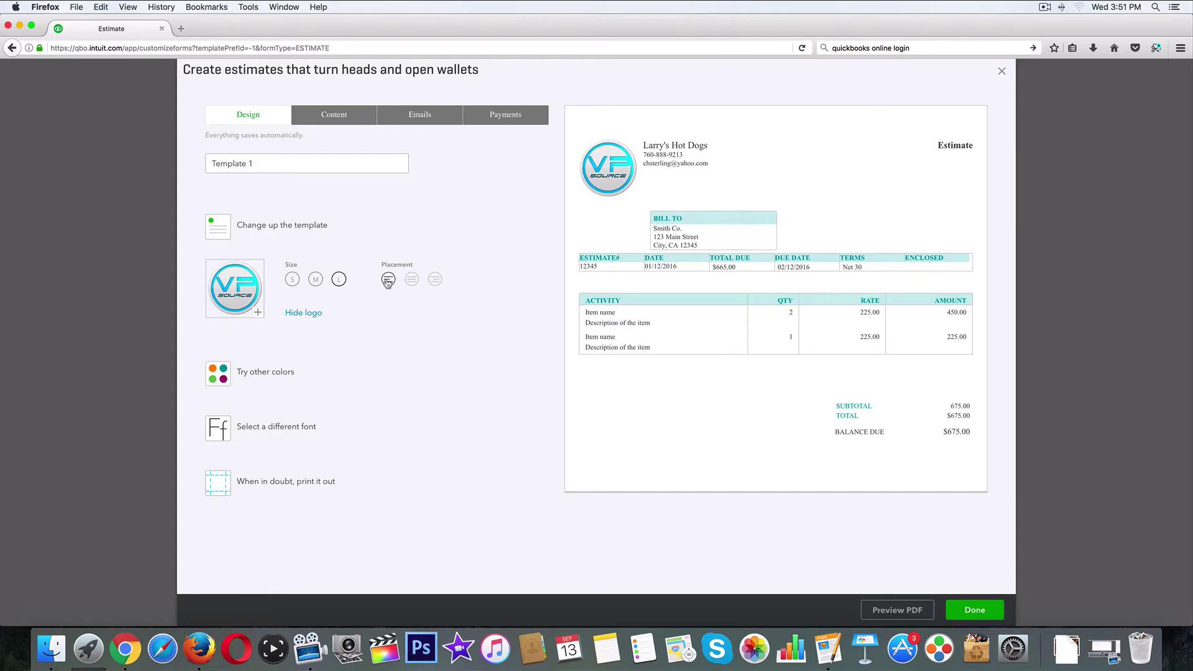
click(412, 280)
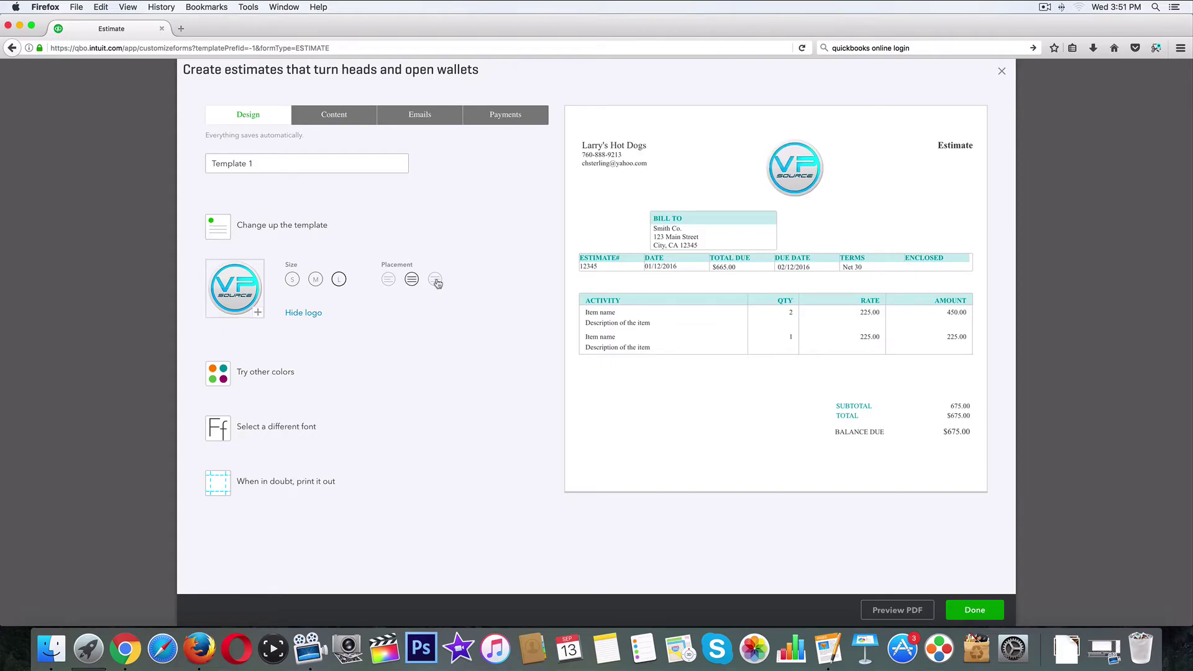
click(435, 280)
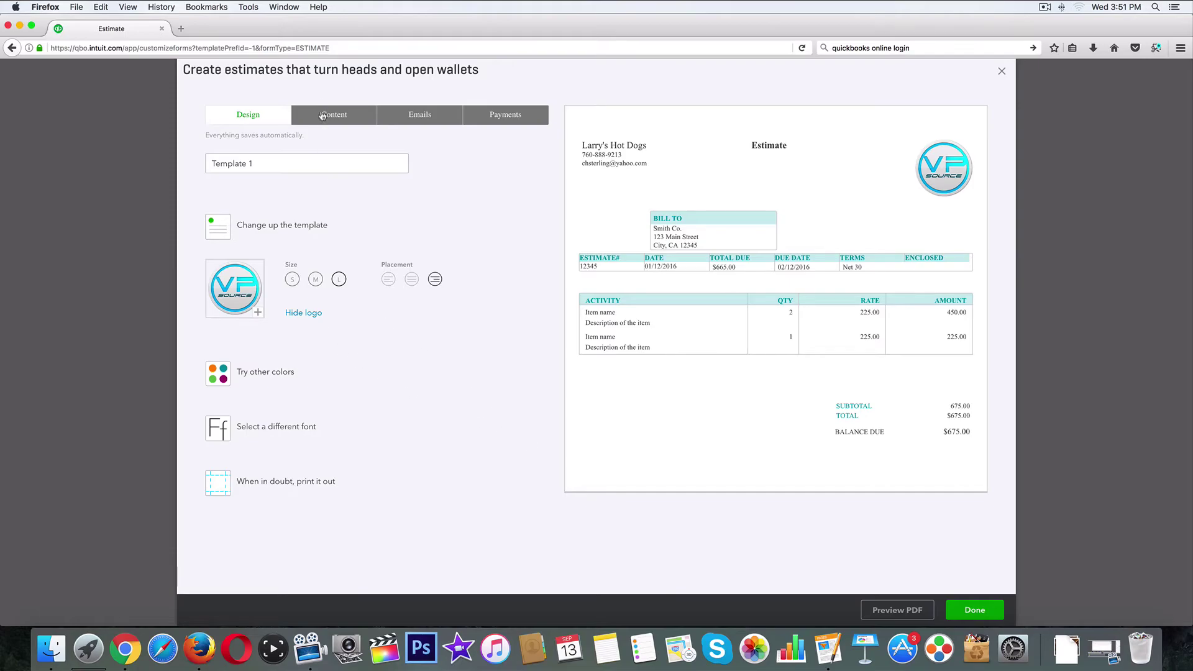
Switch the standard customer email to the Estimate version, keep the full-name greeting, and view Payments.
click(412, 116)
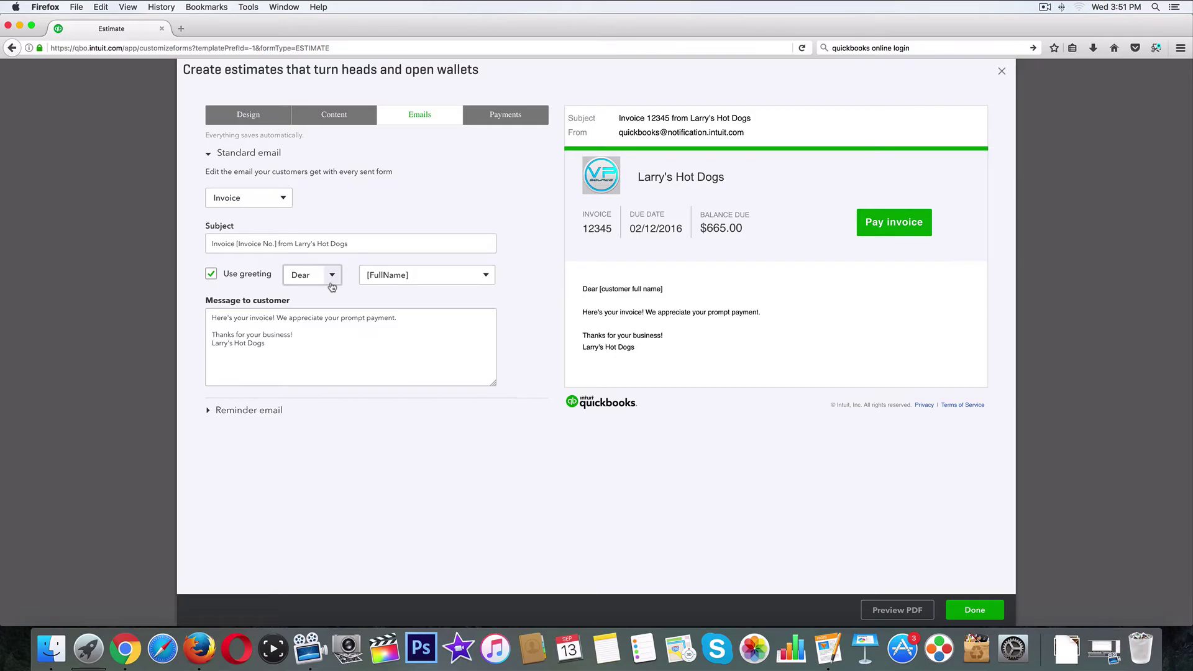
click(259, 246)
click(282, 198)
click(259, 246)
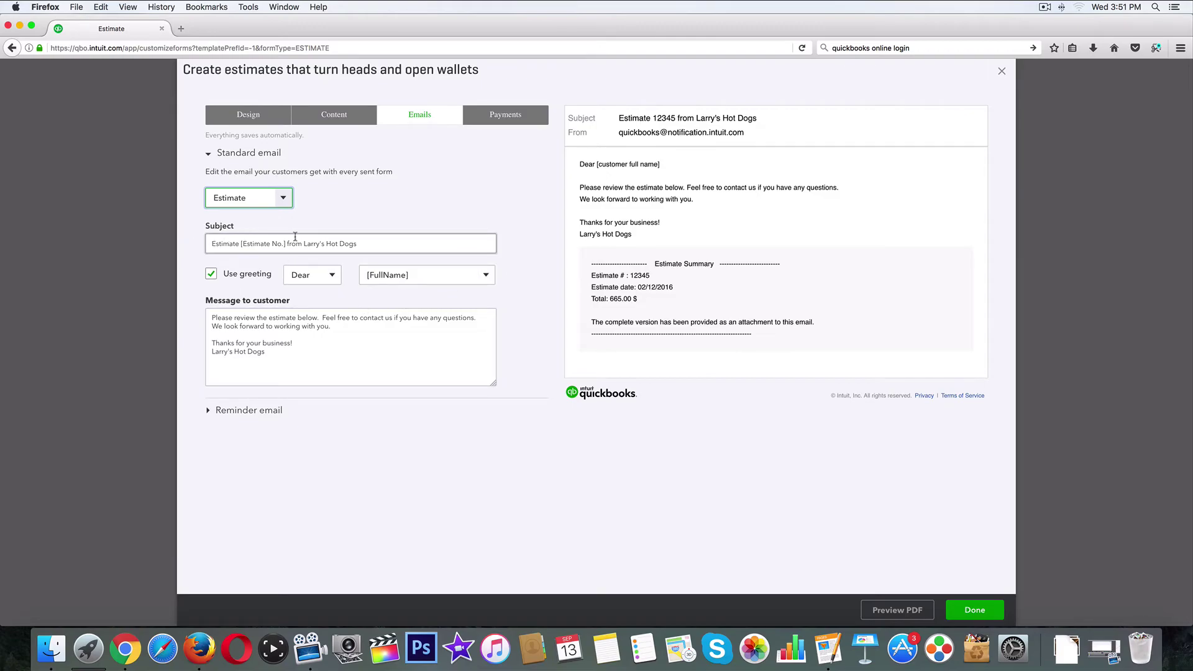
click(490, 278)
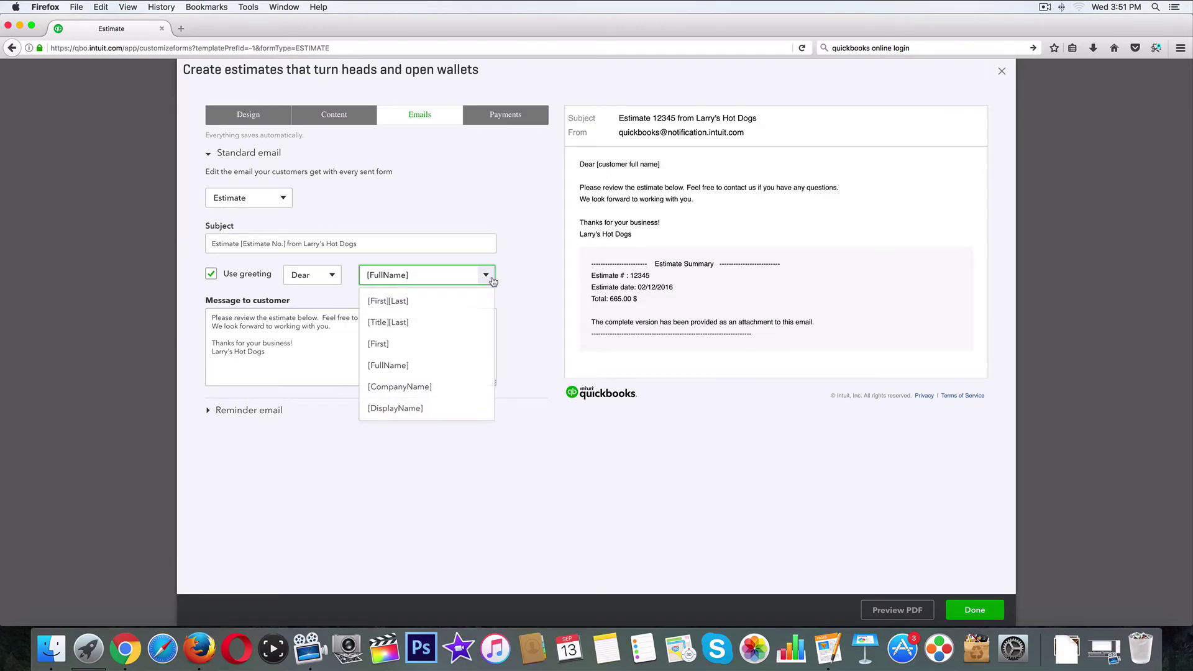
click(489, 277)
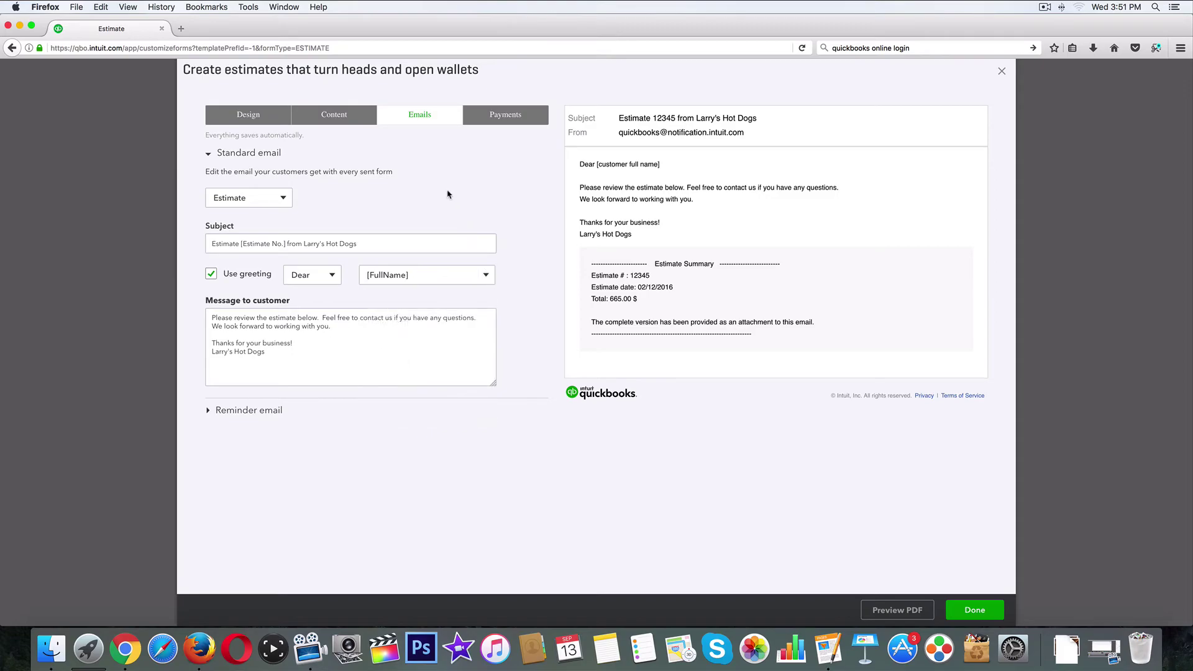
click(505, 116)
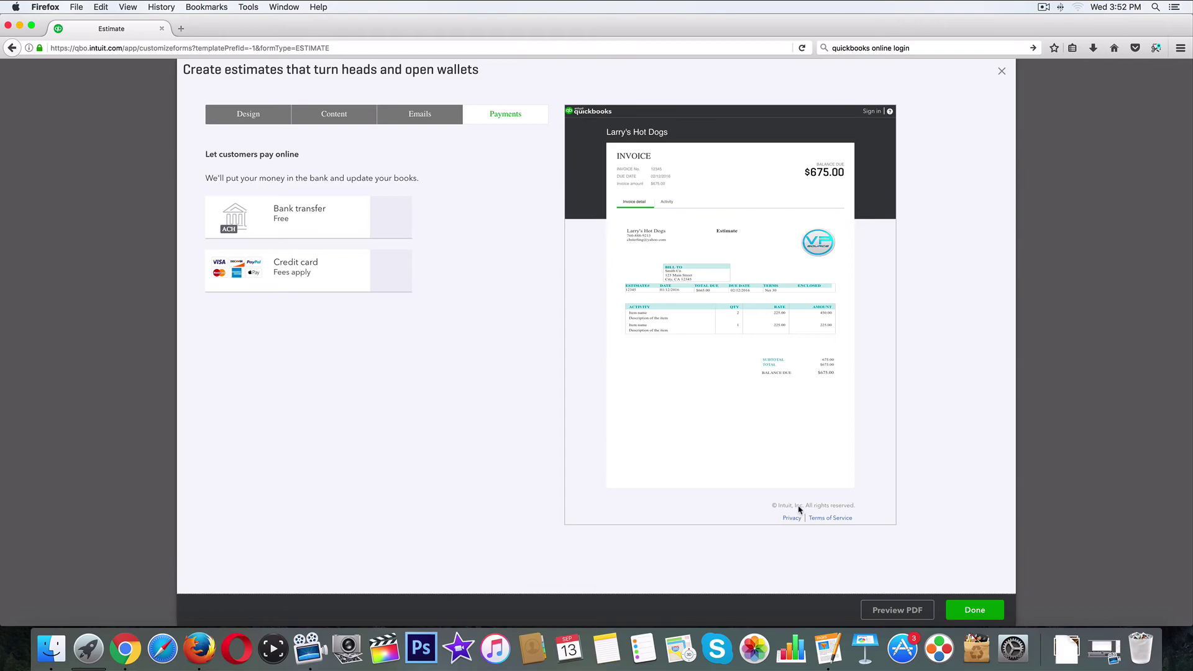
Finish customizing with Done, returning to the blank estimate dated 09/13/2017.
click(974, 610)
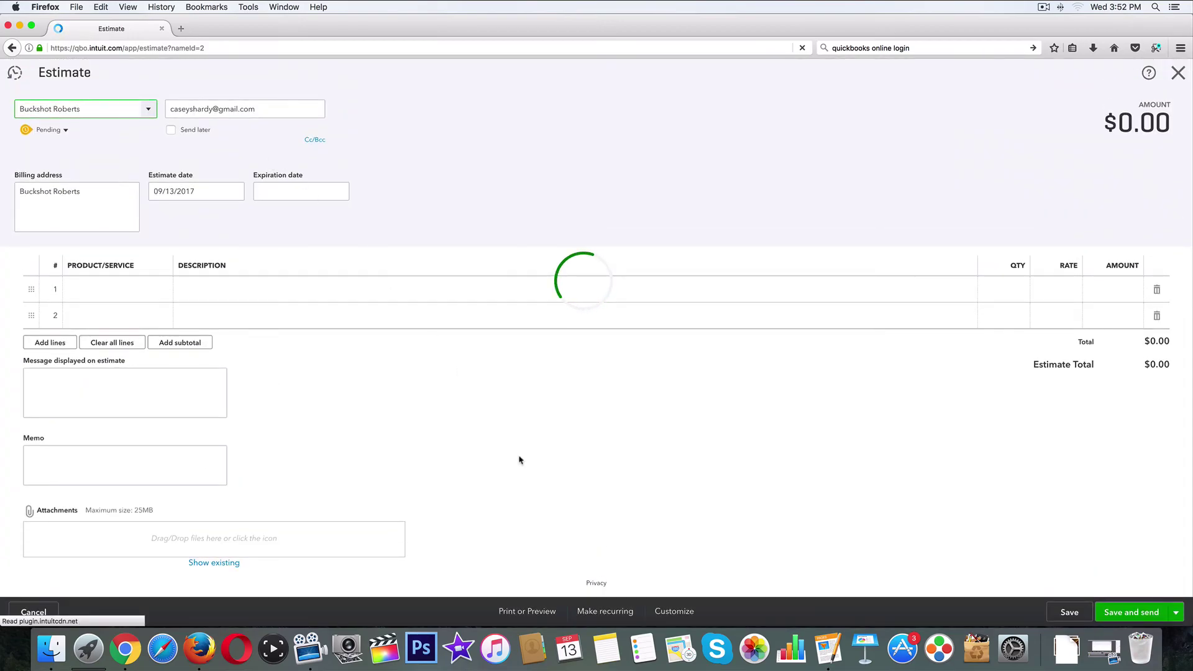
Switch this estimate's style from Standard to Template 1 through Customize.
click(661, 613)
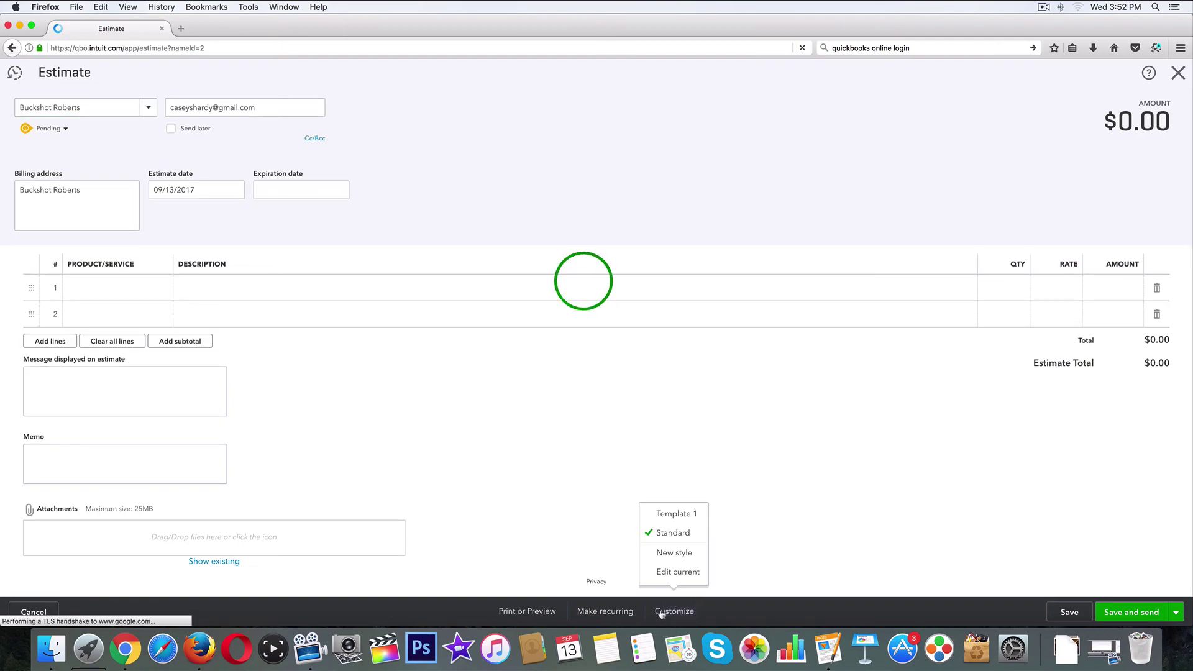
click(665, 515)
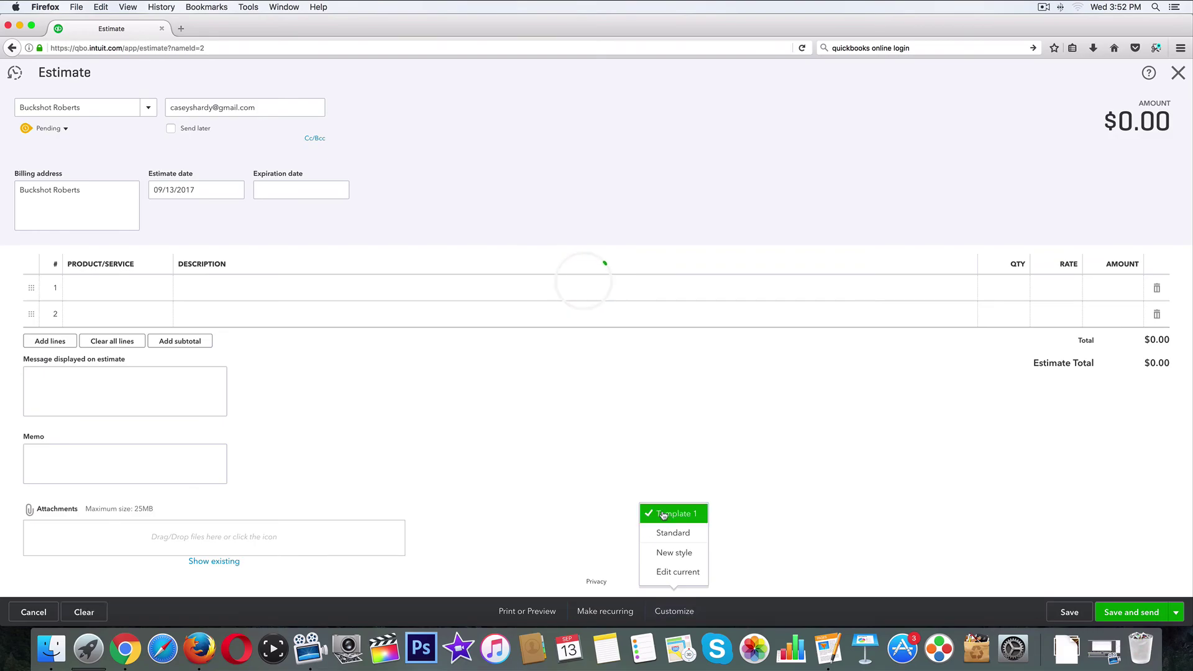